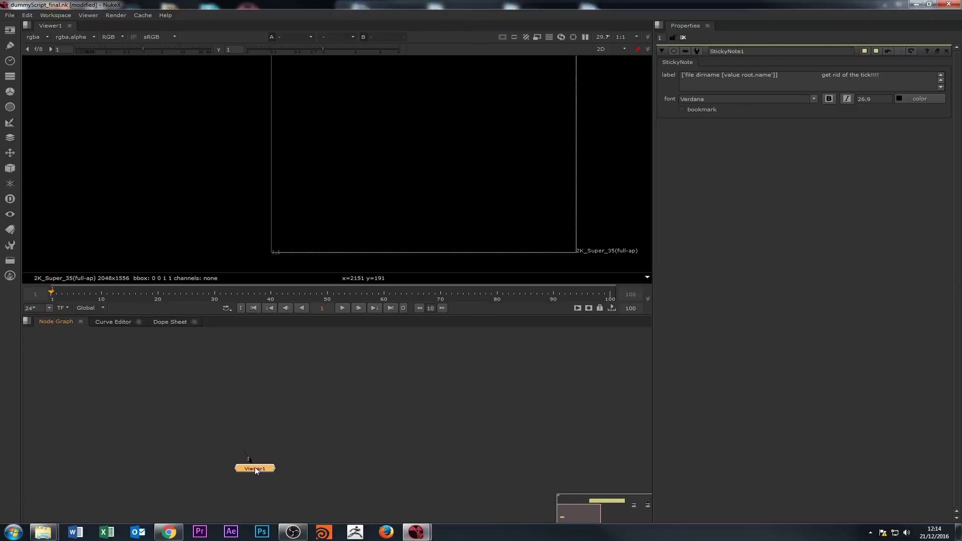
Nudge Viewer1 slightly down-left in the empty node graph, then reselect it
drag(254, 467, 250, 479)
click(277, 466)
scroll(307, 479, down, 3)
scroll(284, 485, up, 3)
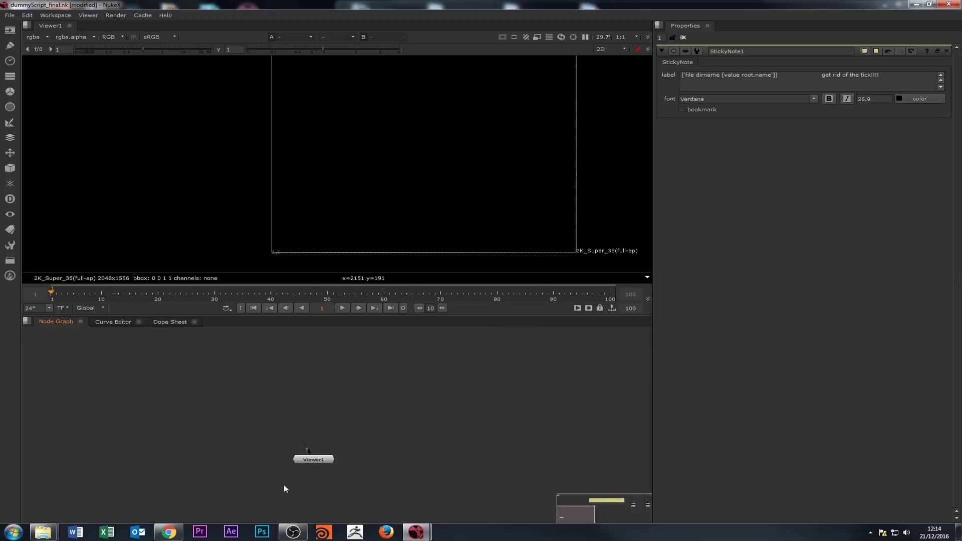
click(306, 460)
scroll(284, 420, up, 2)
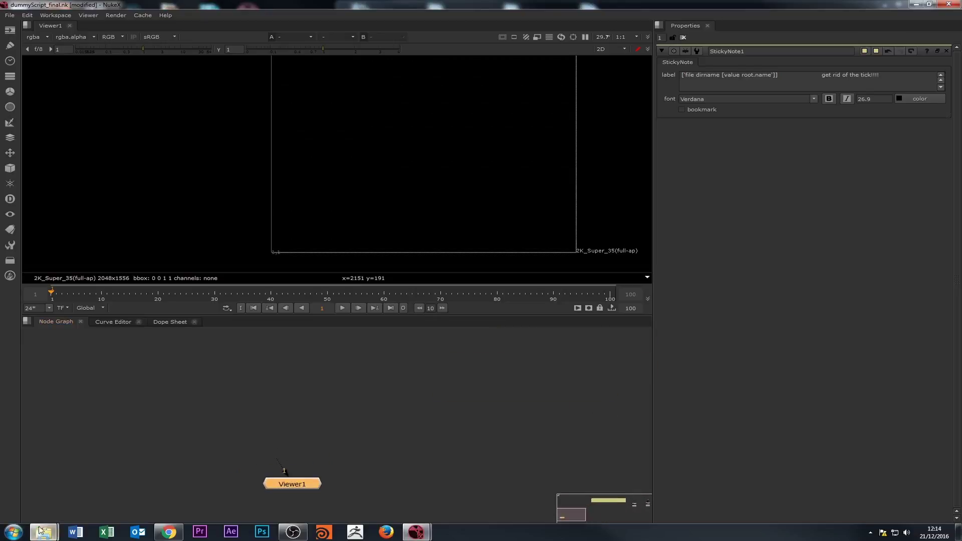
Bring up the Week_01 Explorer window and open the DigitalCompositingProject folder
mouse_move(43, 532)
click(63, 484)
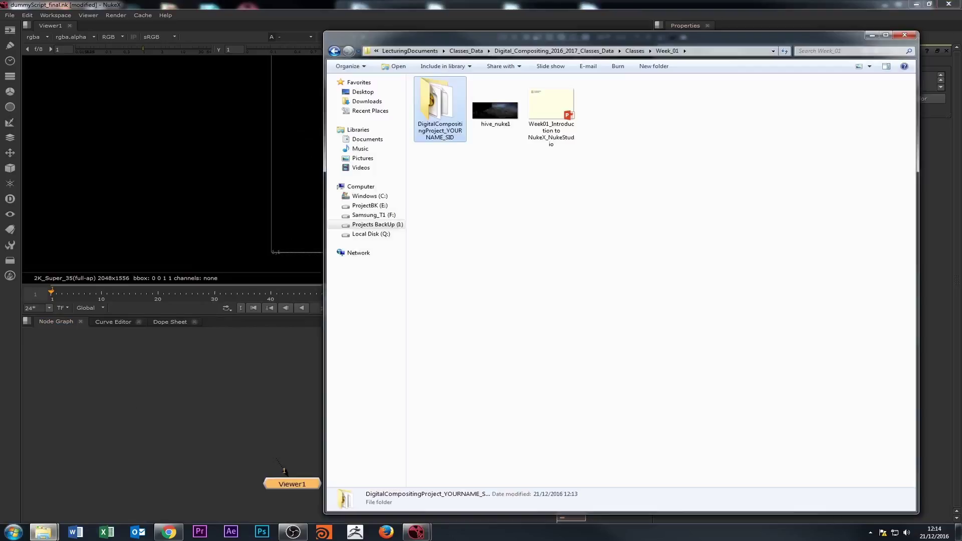
double_click(443, 121)
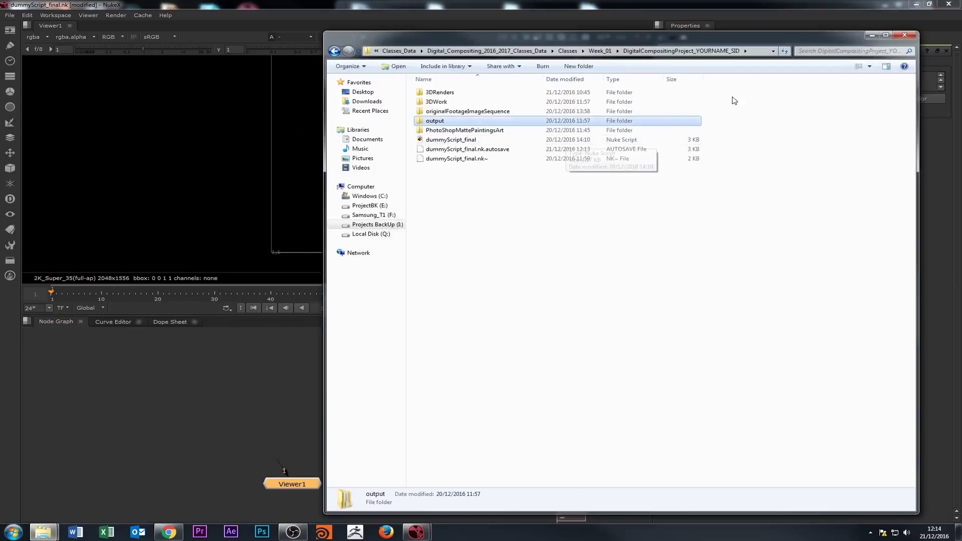
Inspect the project folder's full path in the address bar
click(751, 51)
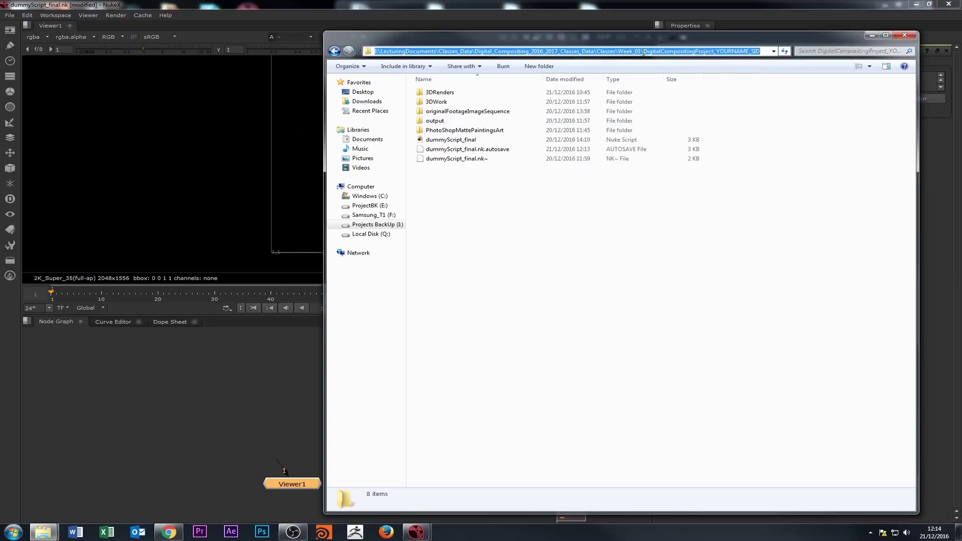
drag(760, 52, 430, 49)
click(382, 50)
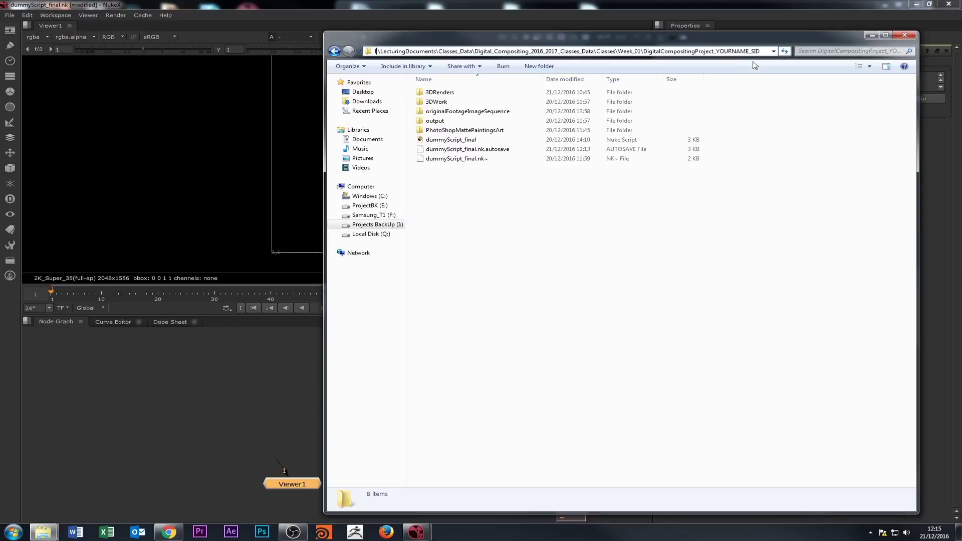
drag(431, 53, 620, 53)
click(689, 54)
drag(756, 51, 375, 52)
Open 3DRenders and drag trees_Birds.0179.exr into the Node Graph as Read3
click(518, 269)
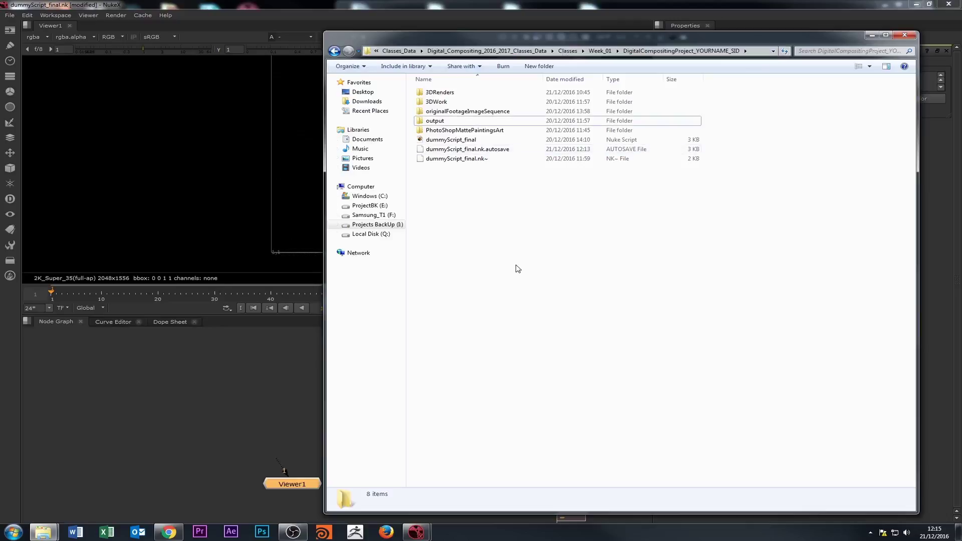
double_click(440, 92)
drag(441, 102, 267, 398)
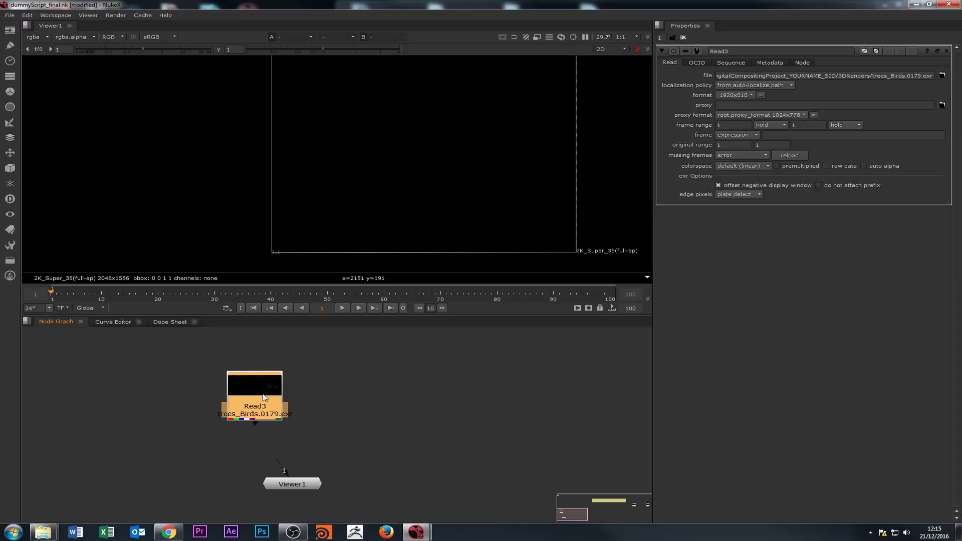
View Read3 in Viewer1 and inspect its full file path, including trees_Birds.0179.exr
key(1)
click(744, 76)
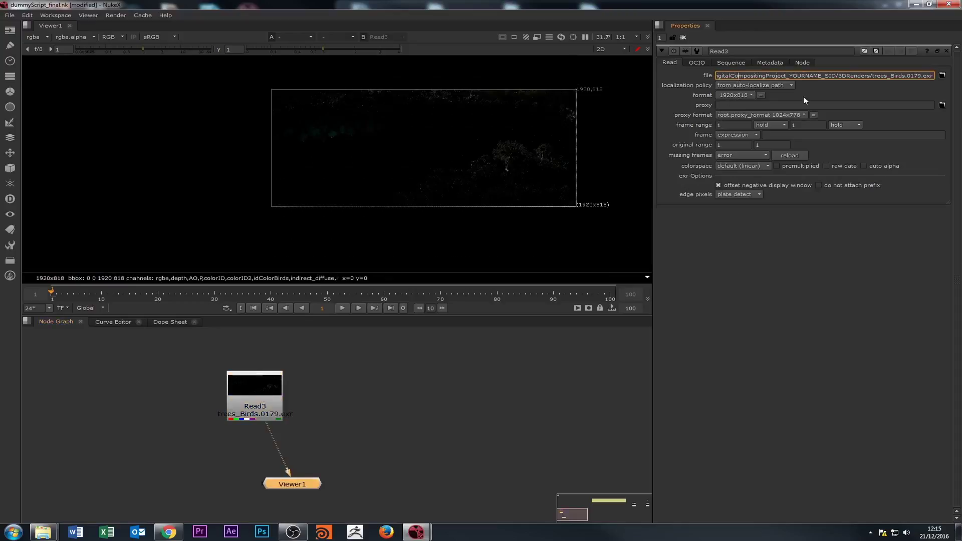
key(Left)
key(Left)
key(Left)
key(Left)
key(Left)
key(Left)
key(Left)
key(Left)
key(Left)
key(Left)
key(Left)
key(Left)
key(Left)
key(Left)
key(Left)
key(Left)
key(Left)
key(Left)
key(Left)
key(Left)
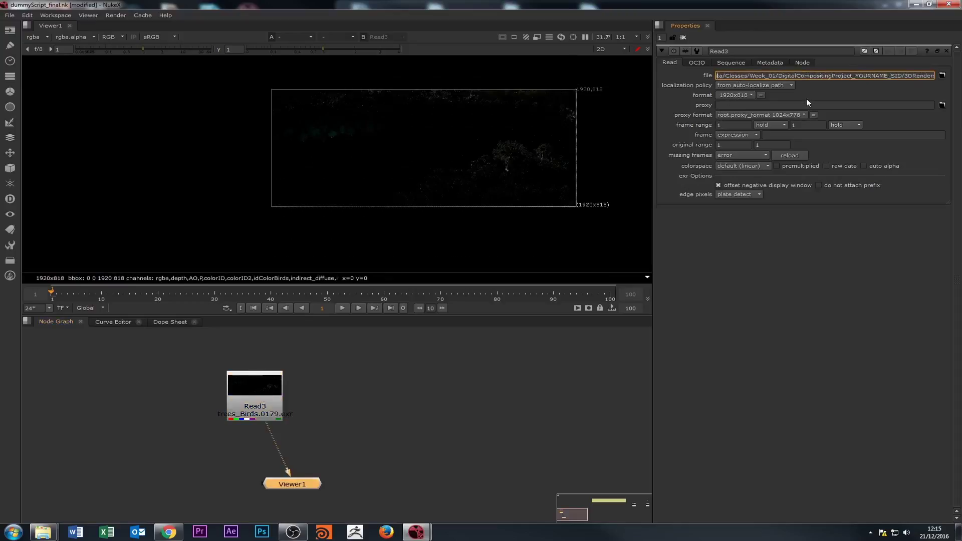
key(Left)
key(Left)
key(Left)
key(Left)
key(Left)
key(Left)
key(Left)
key(Left)
key(Left)
key(Left)
key(Left)
key(Left)
key(Left)
key(Left)
key(Left)
key(Left)
key(Left)
key(Left)
key(Left)
key(Left)
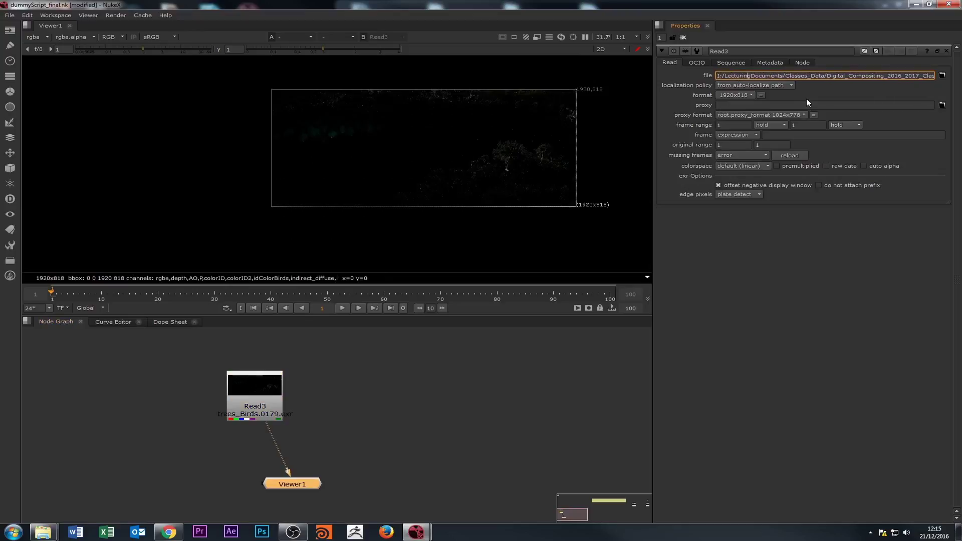
key(Right)
key(Right)
key(Right)
key(Right)
key(Right)
key(Right)
key(Right)
key(Right)
key(Right)
key(Right)
key(Right)
key(Right)
key(Right)
key(Right)
key(Right)
key(Right)
key(Right)
key(Right)
key(Right)
key(Right)
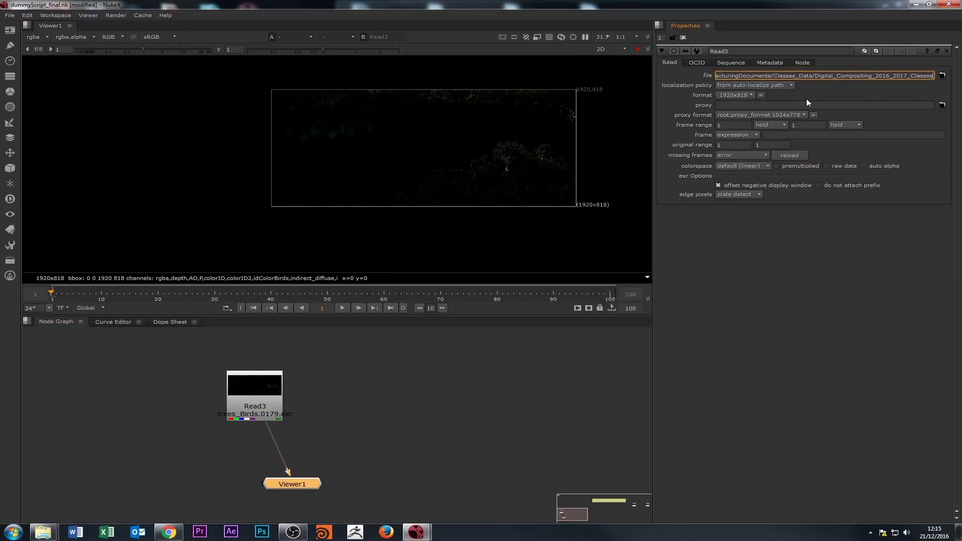
key(Right)
key(Right)
key(Right)
key(Right)
key(Right)
key(Right)
key(Right)
key(Right)
key(Right)
key(Right)
key(Right)
key(Right)
key(Right)
key(Right)
key(Right)
key(Right)
key(Right)
key(Right)
key(Right)
key(Right)
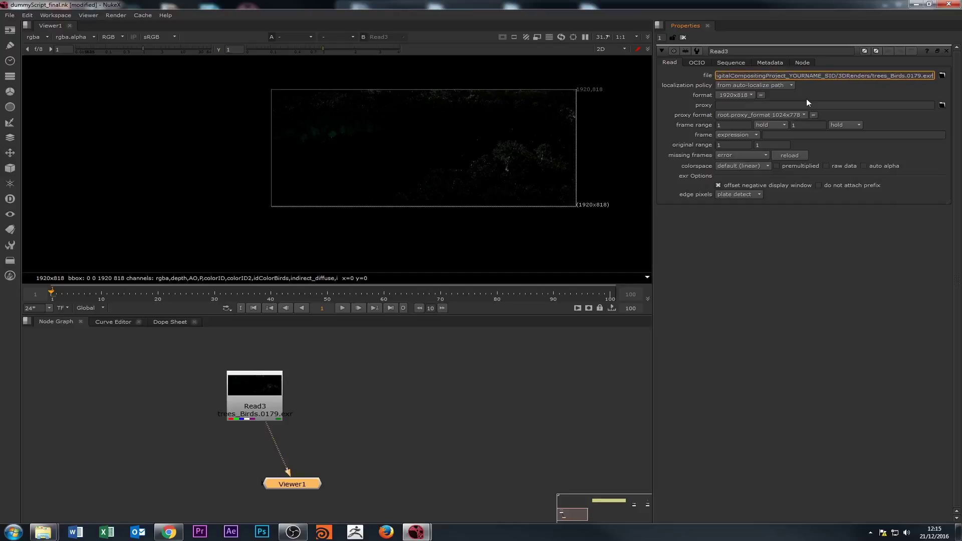
drag(873, 76, 836, 79)
click(920, 76)
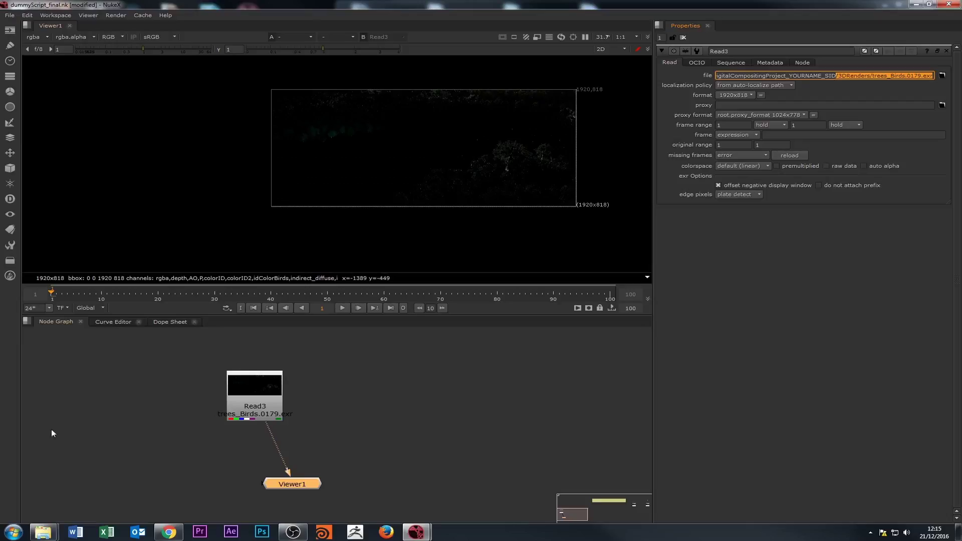
Return Explorer to the DigitalCompositingProject folder and browse its items
click(65, 482)
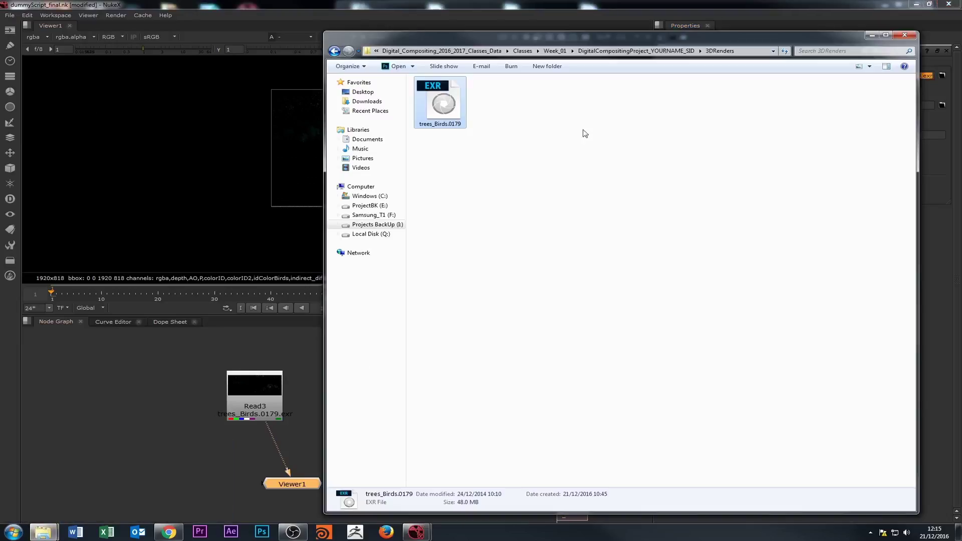
click(602, 50)
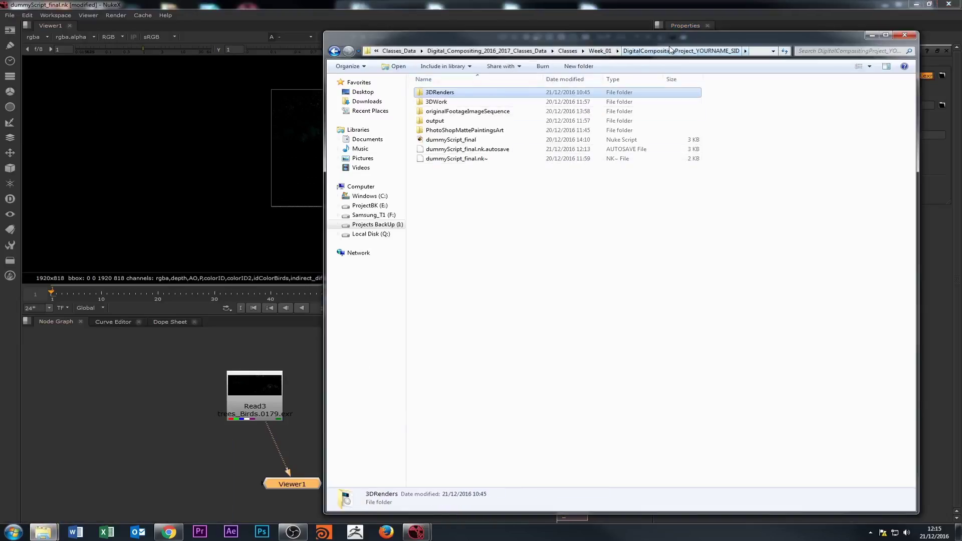
click(444, 144)
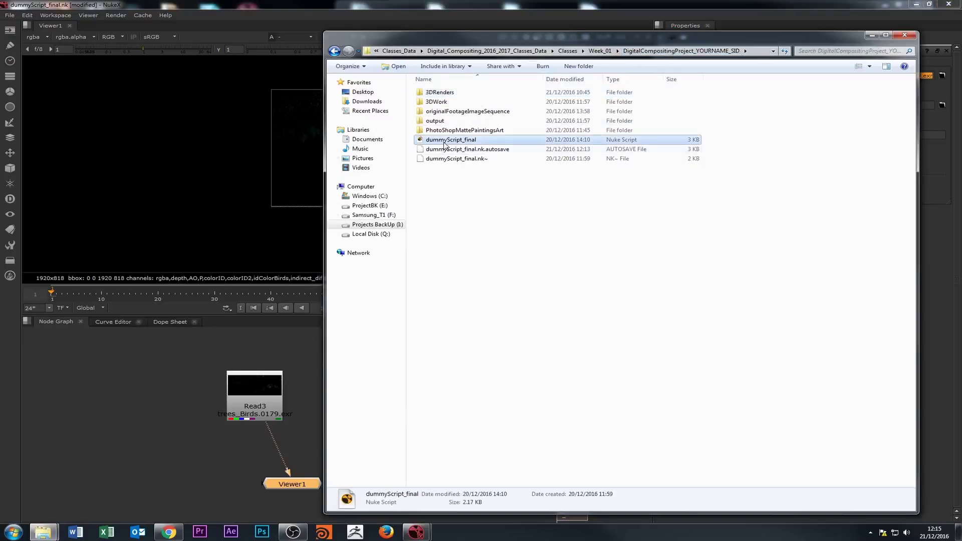
click(447, 203)
click(425, 131)
click(432, 121)
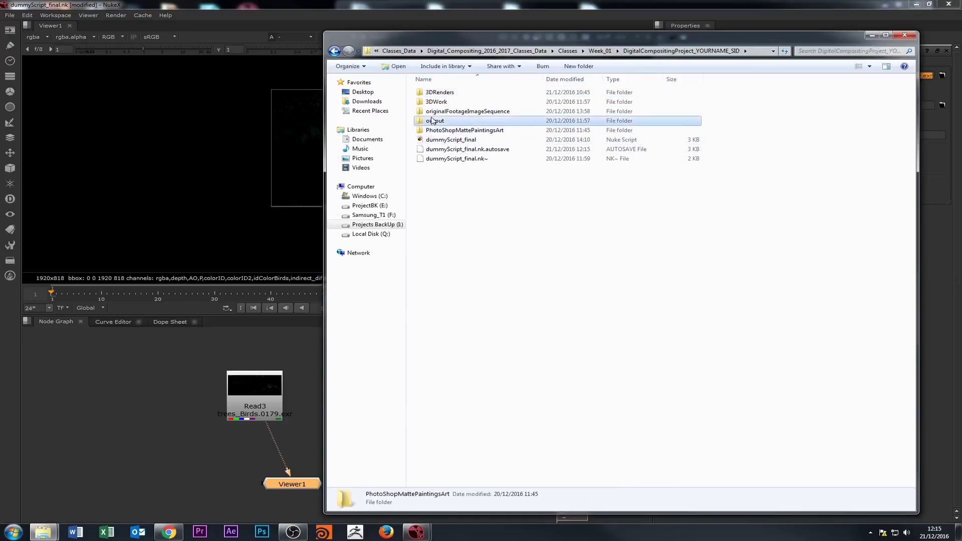
key(Up)
key(Up)
key(Up)
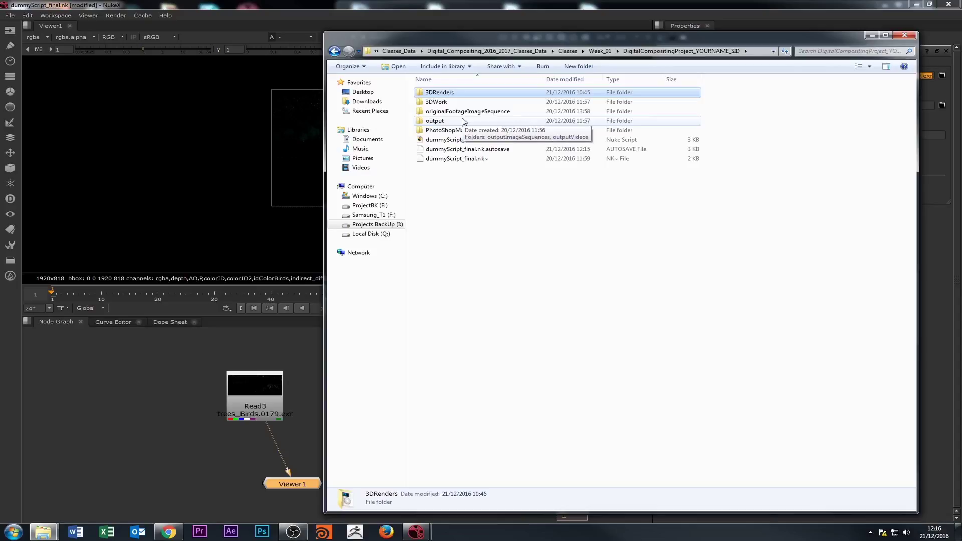
Select dummyScript_final and 3DRenders, and review the folder's full address-bar path
click(444, 140)
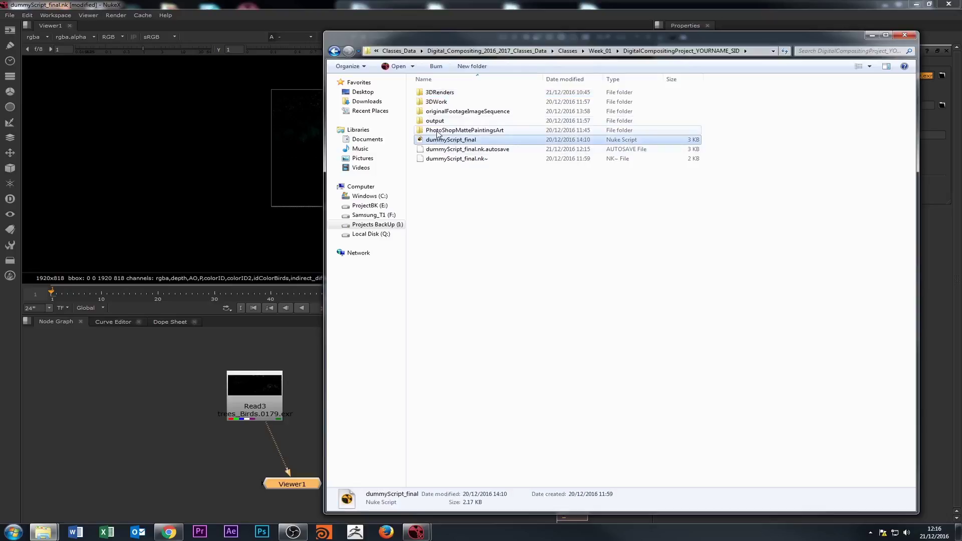
click(438, 132)
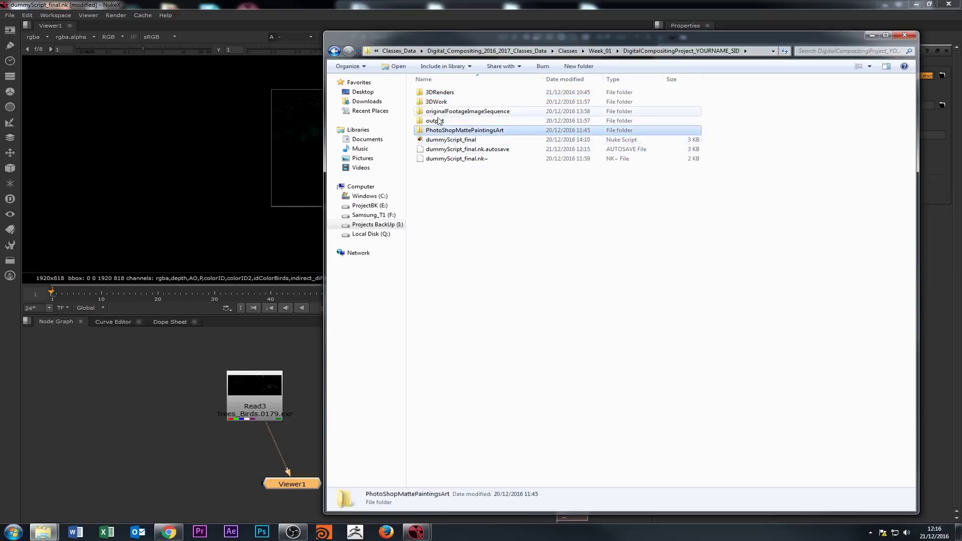
click(434, 93)
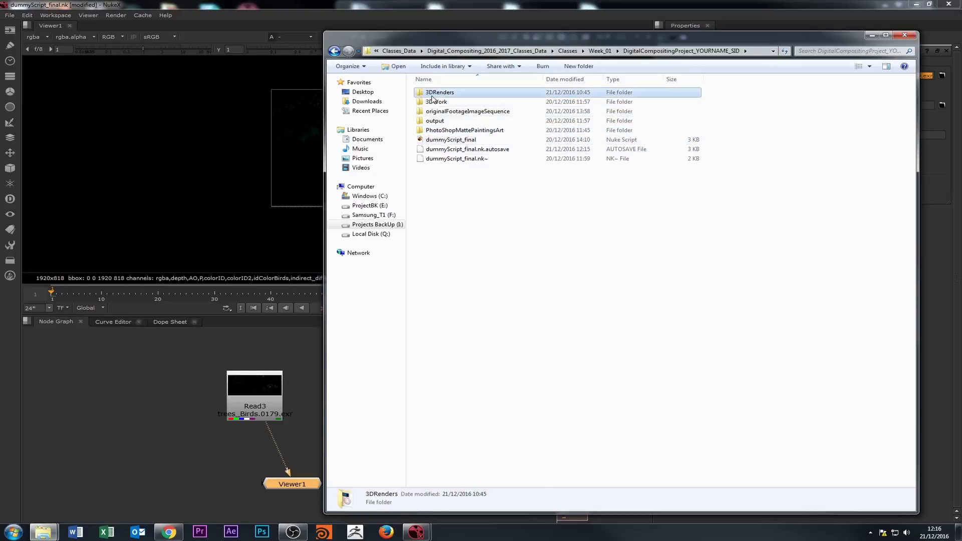
click(446, 143)
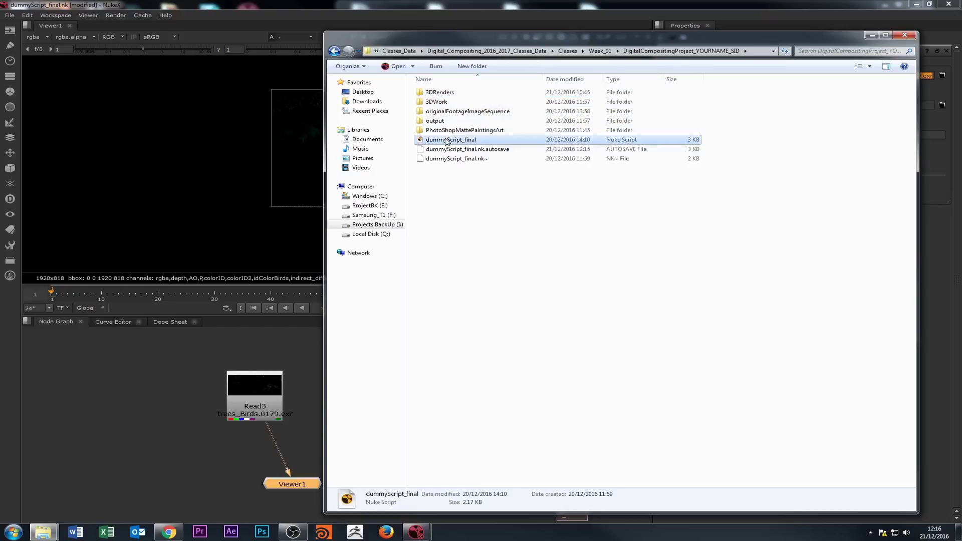
click(437, 95)
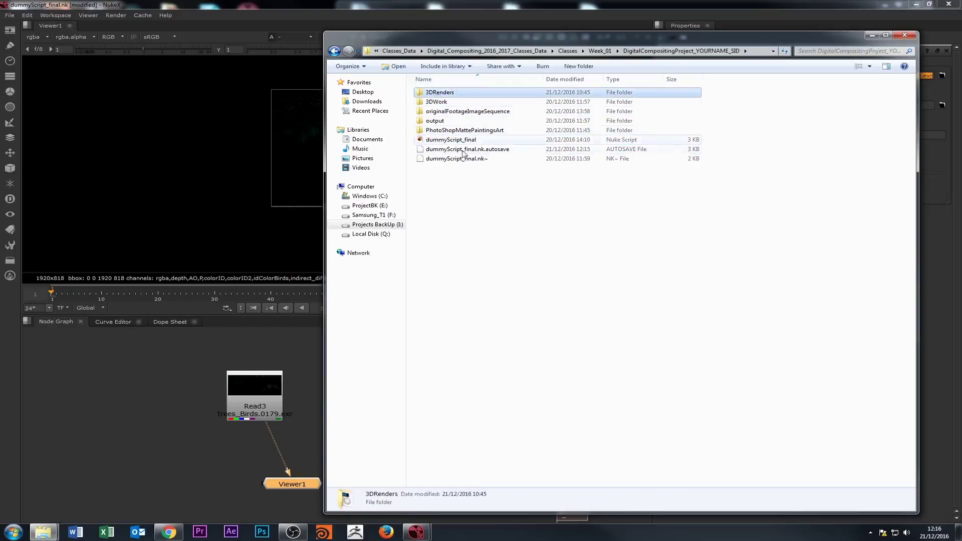
click(759, 51)
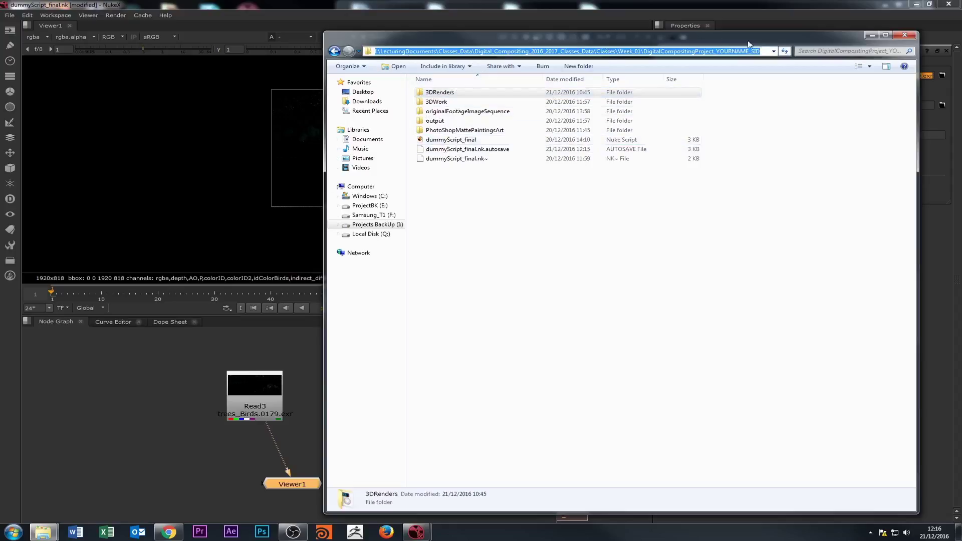
click(520, 200)
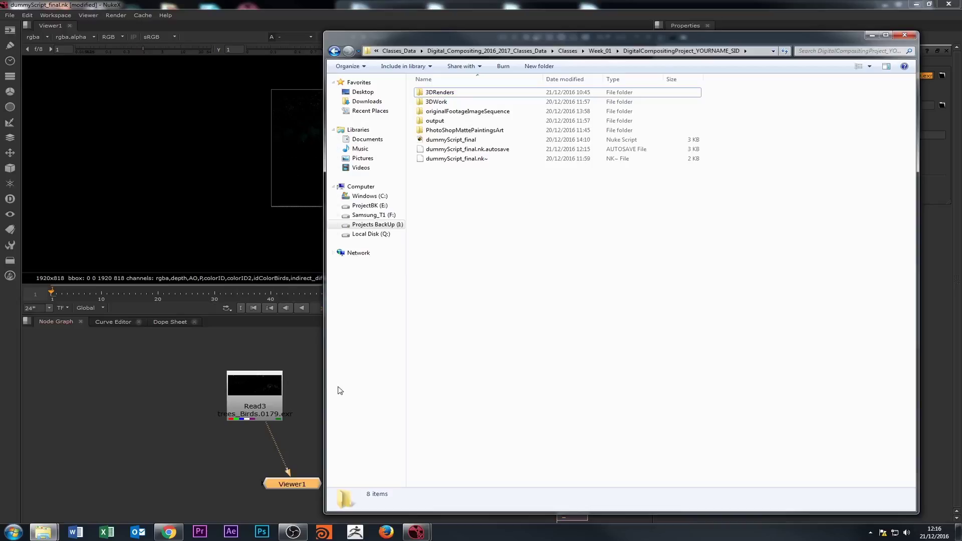
Move Read3 further left in the node graph
click(289, 391)
drag(288, 391, 232, 396)
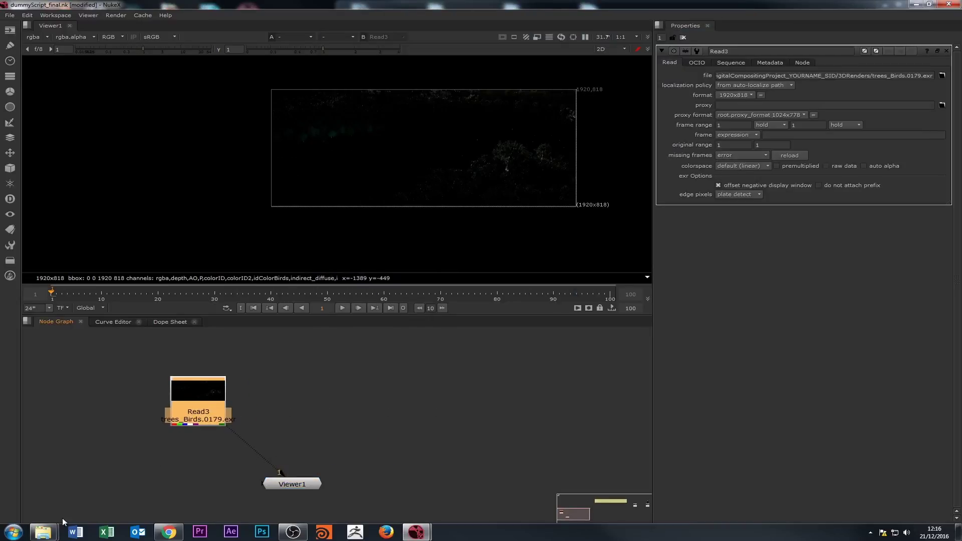
mouse_move(62, 518)
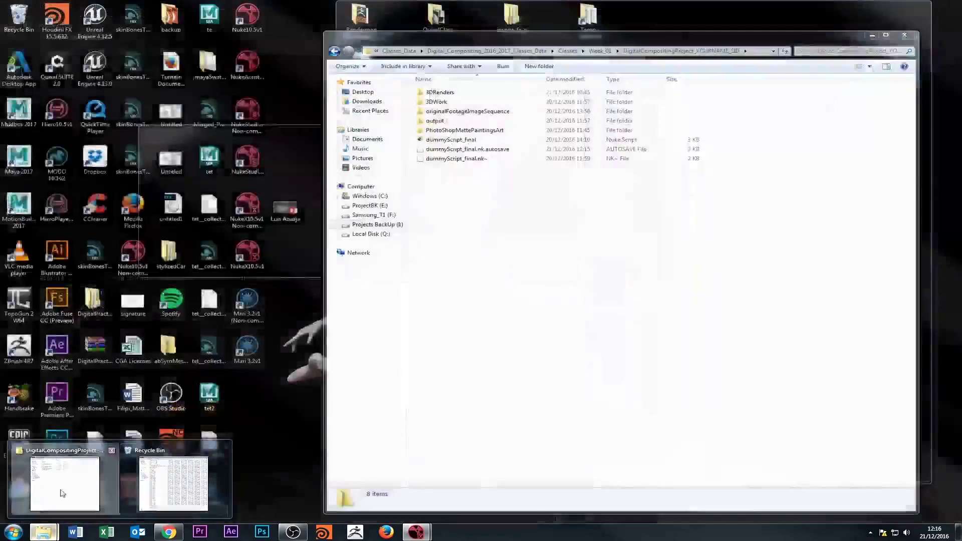
click(65, 488)
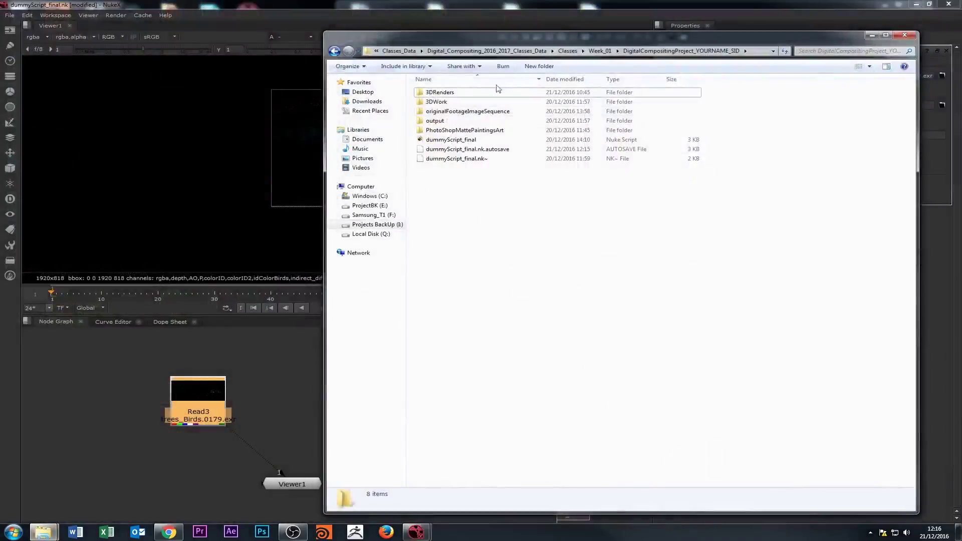
click(583, 51)
click(506, 255)
drag(205, 412, 170, 411)
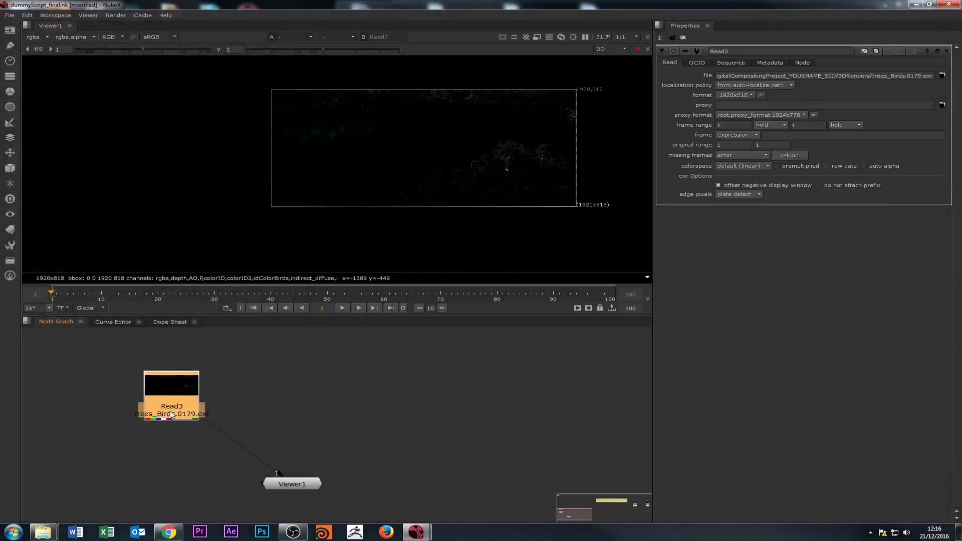
scroll(246, 415, up, 1)
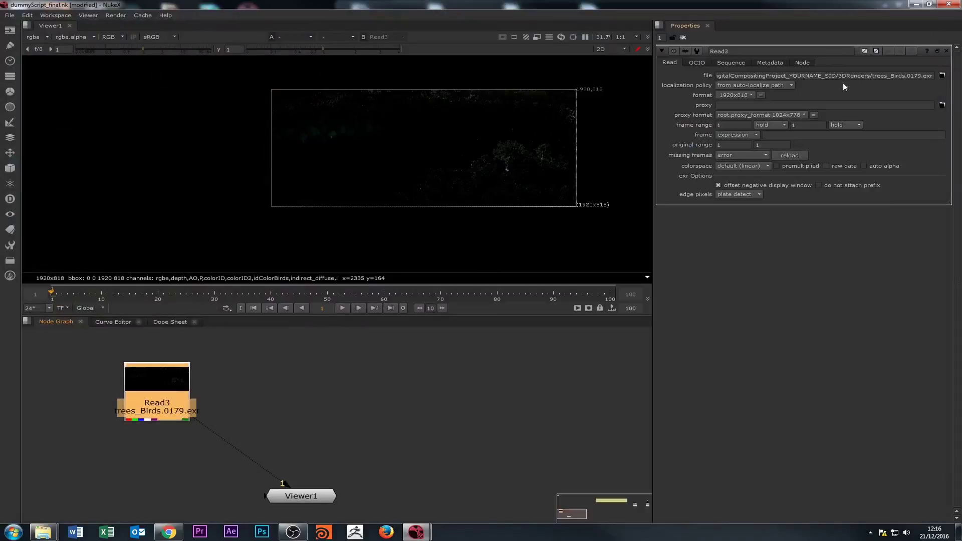
Shorten Read3's file path to /3DRenders/trees_Birds.0179.exr by deleting the absolute prefix
drag(873, 75, 939, 73)
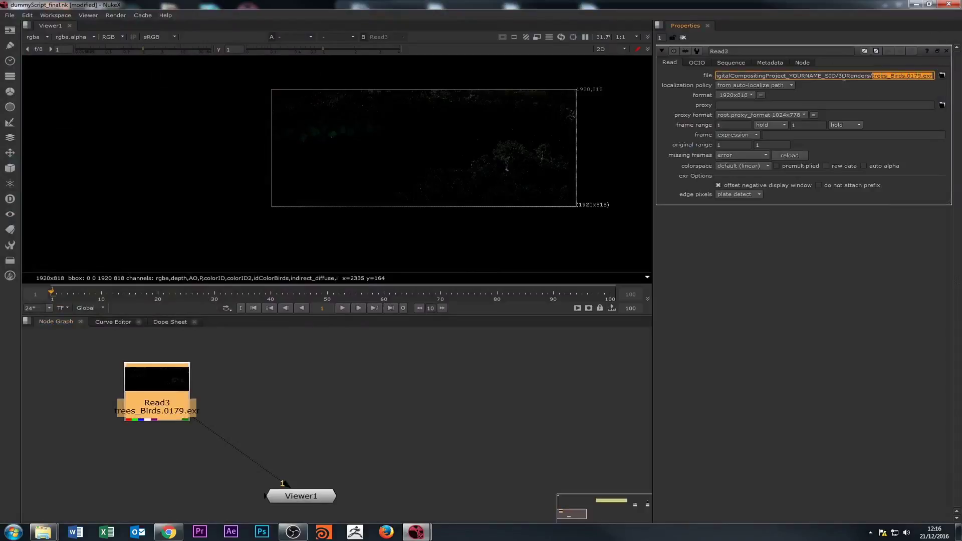
drag(839, 76, 868, 77)
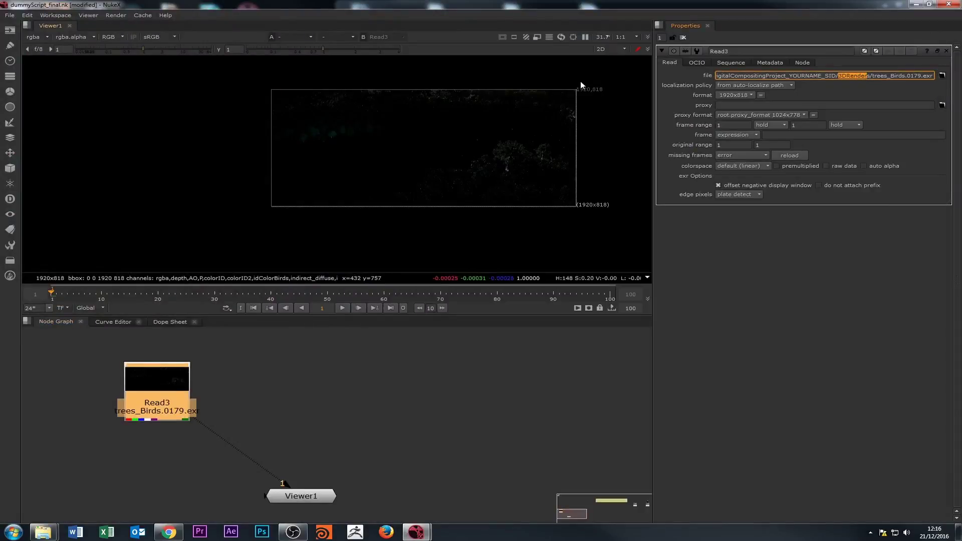
click(826, 78)
drag(838, 77, 637, 99)
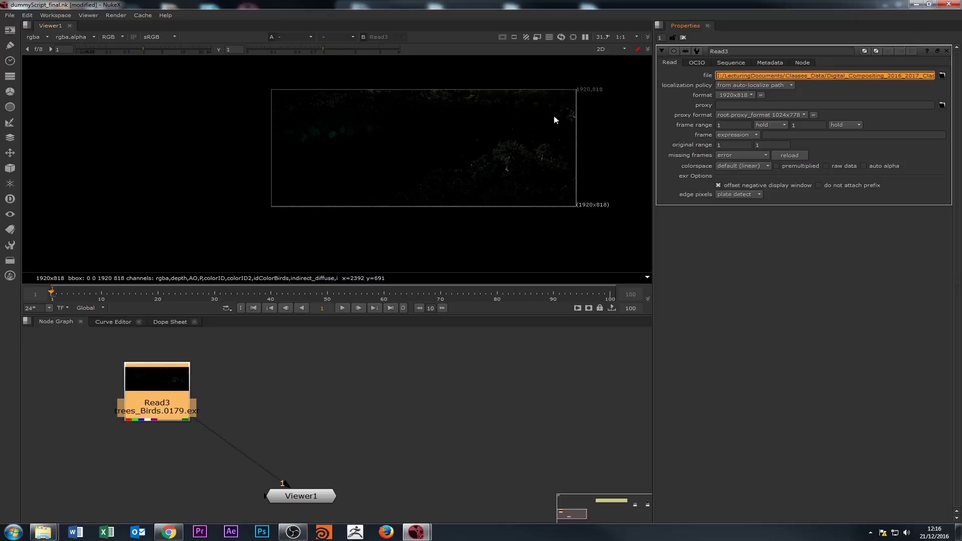
key(BackSpace)
key(Return)
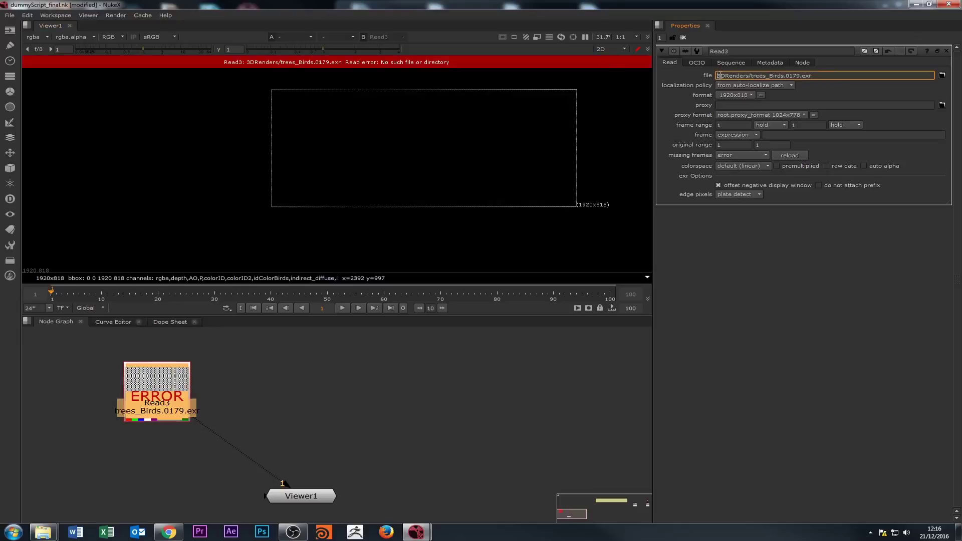
text(/)
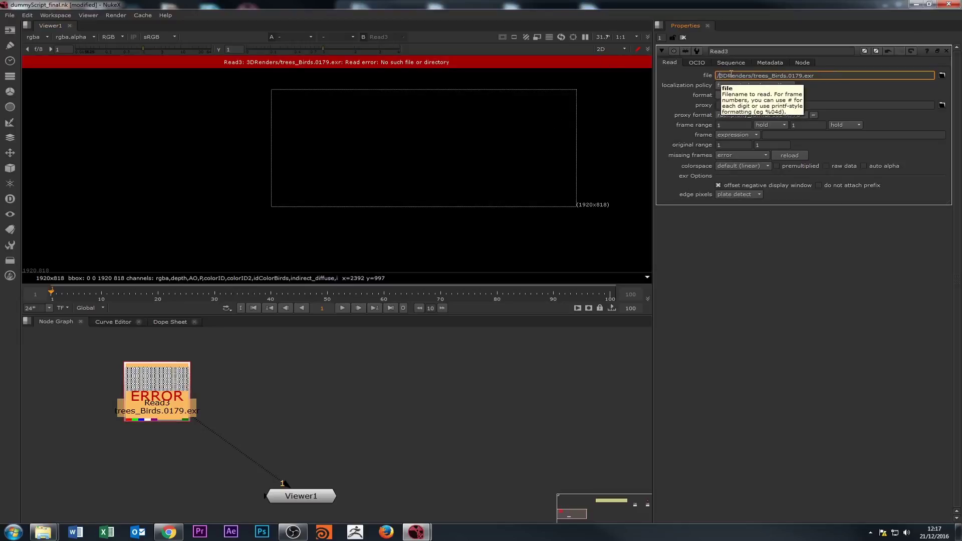
key(Return)
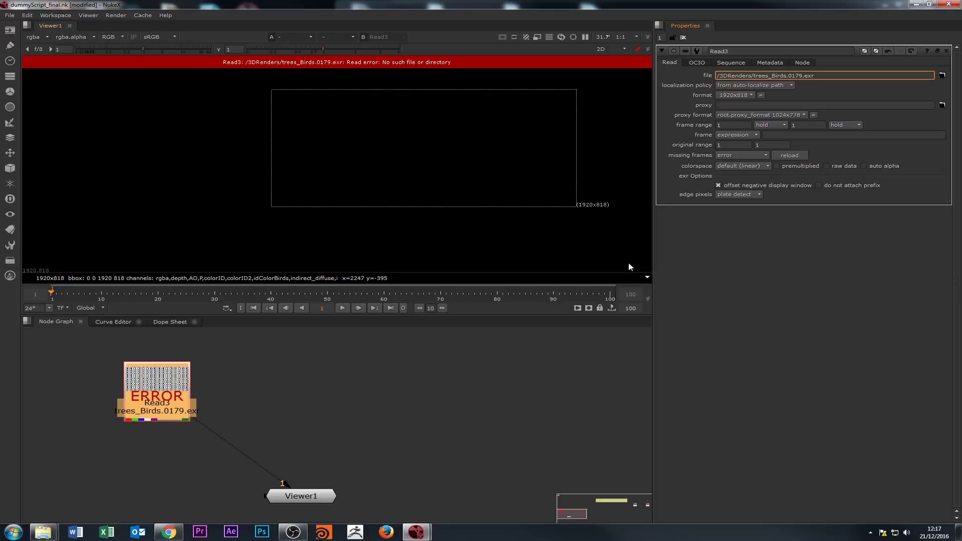
click(467, 442)
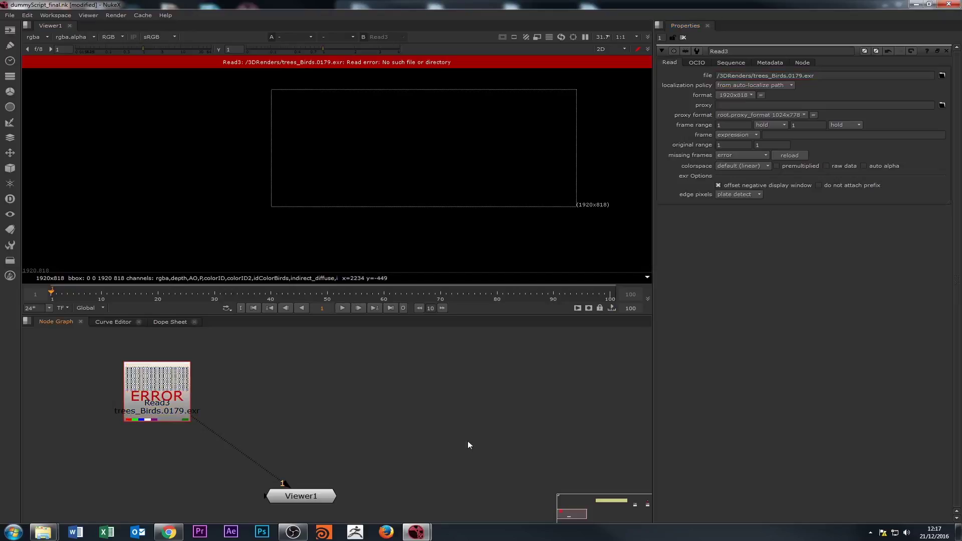
Place Read3 directly above Viewer1 and pan to the sticky note
drag(164, 399, 309, 384)
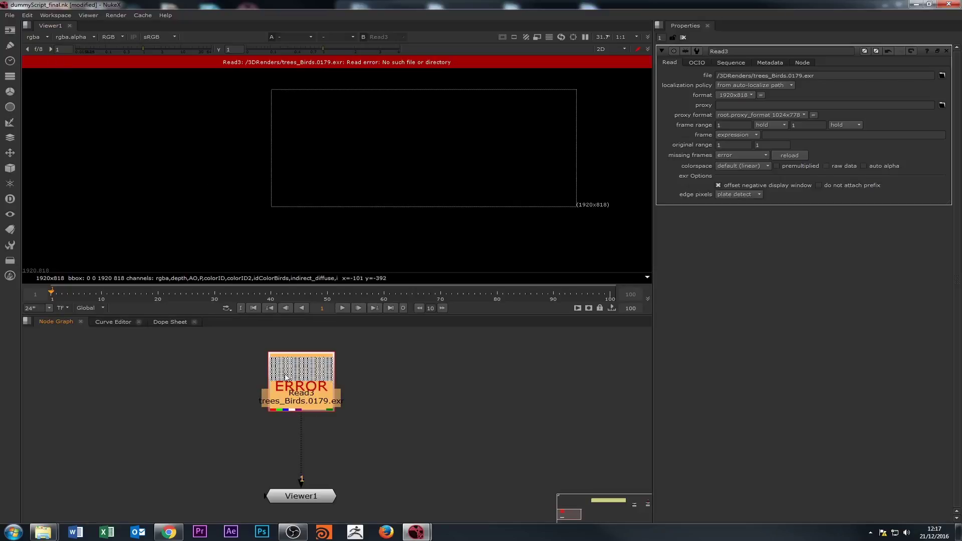
scroll(504, 395, down, 3)
drag(591, 388, 386, 416)
scroll(389, 434, down, 3)
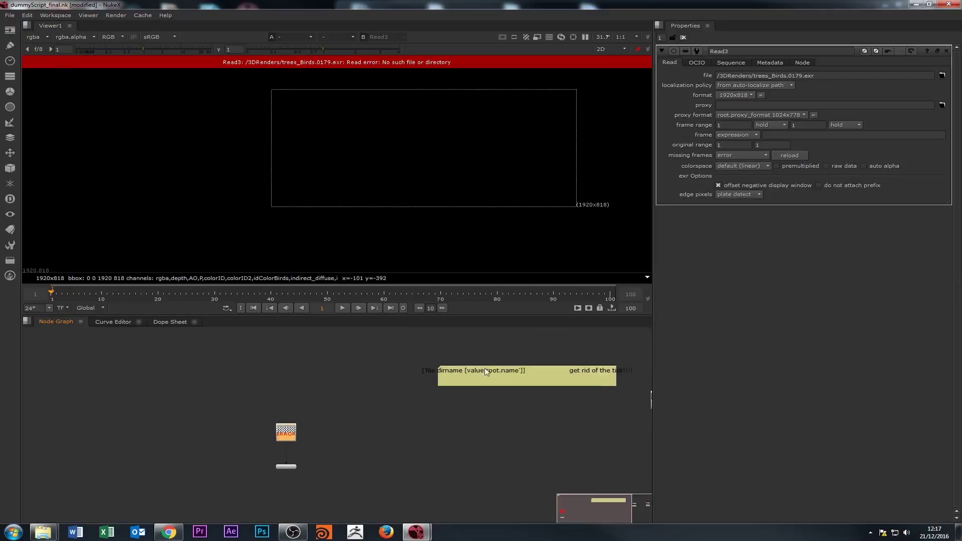
Move the sticky note beside Read3 and open its properties
drag(514, 371, 397, 428)
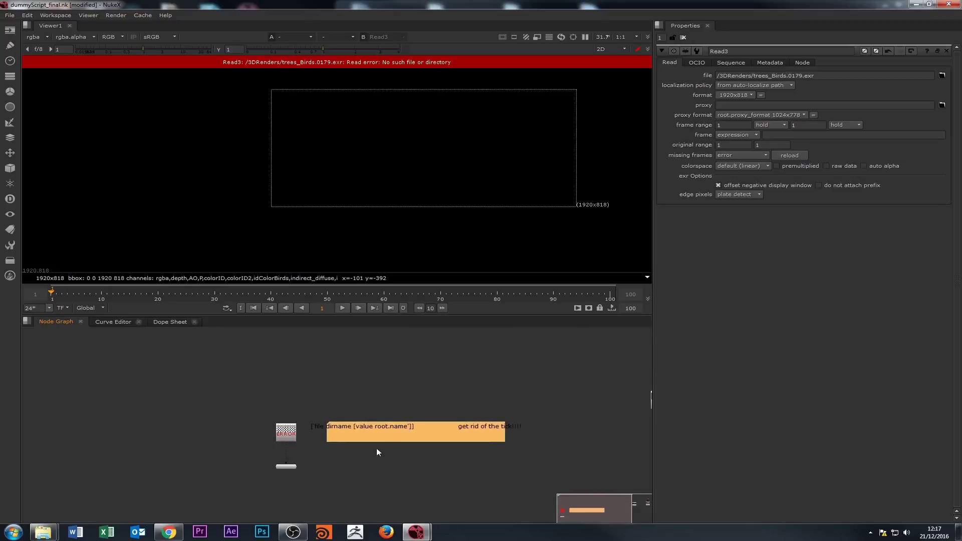
scroll(417, 421, up, 4)
double_click(418, 424)
scroll(418, 426, down, 3)
click(419, 465)
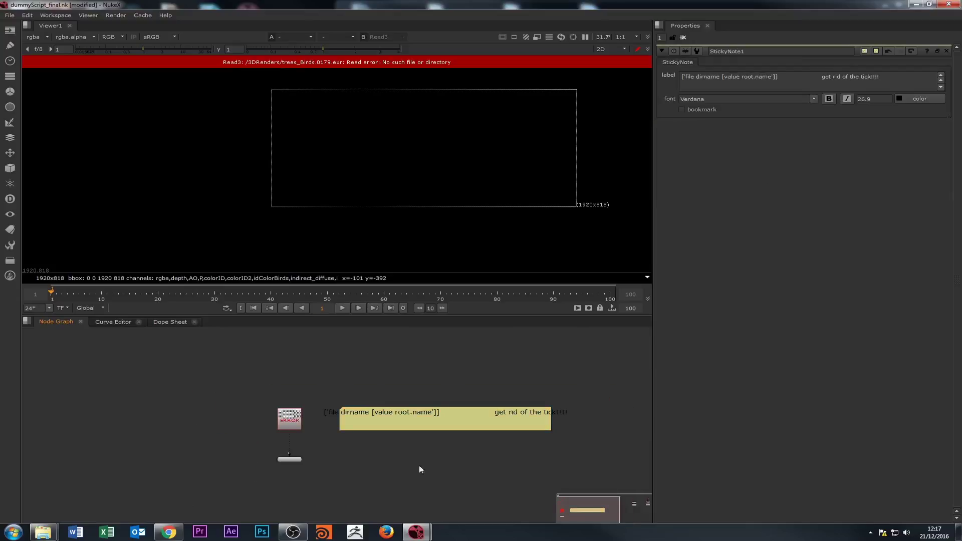
scroll(401, 446, up, 2)
key(Tab)
text(ti)
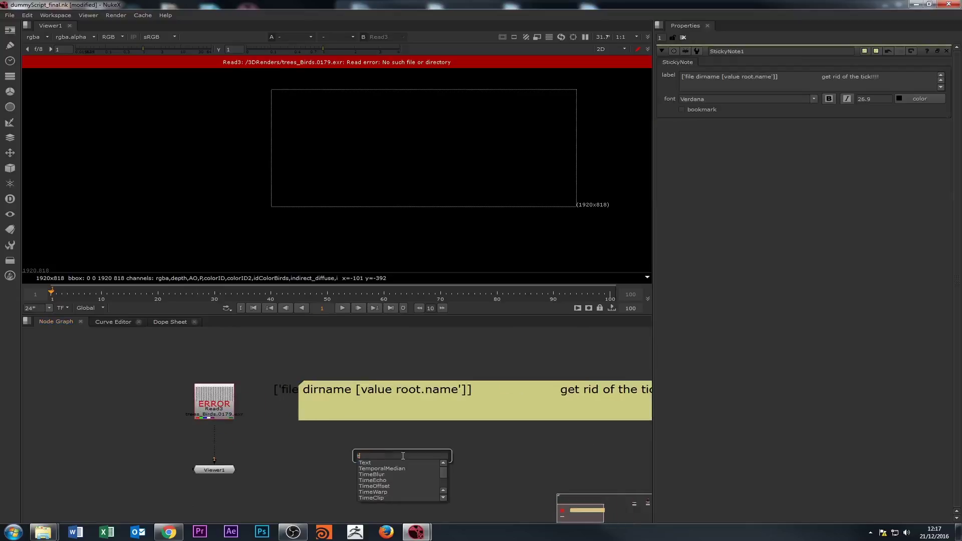
key(BackSpace)
key(BackSpace)
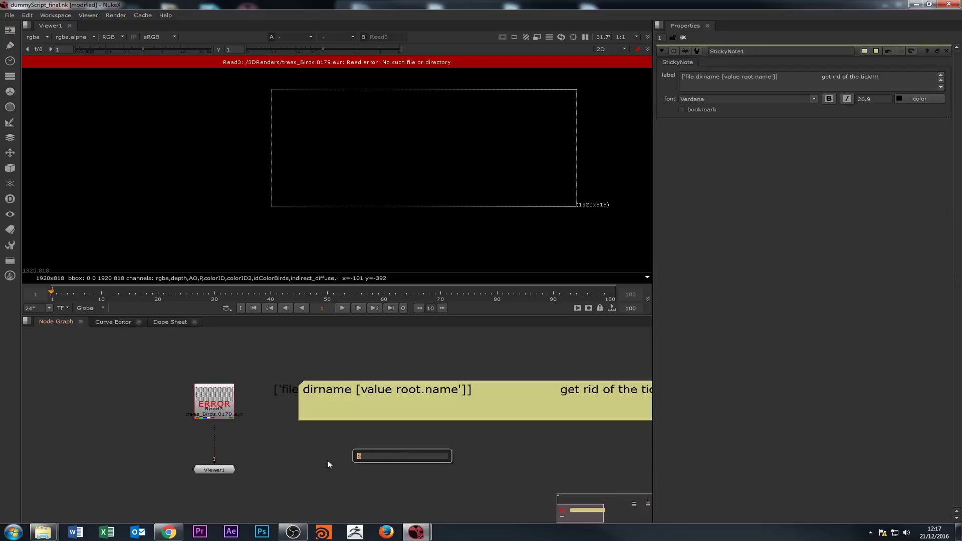
text(stio)
double_click(359, 458)
text(stick)
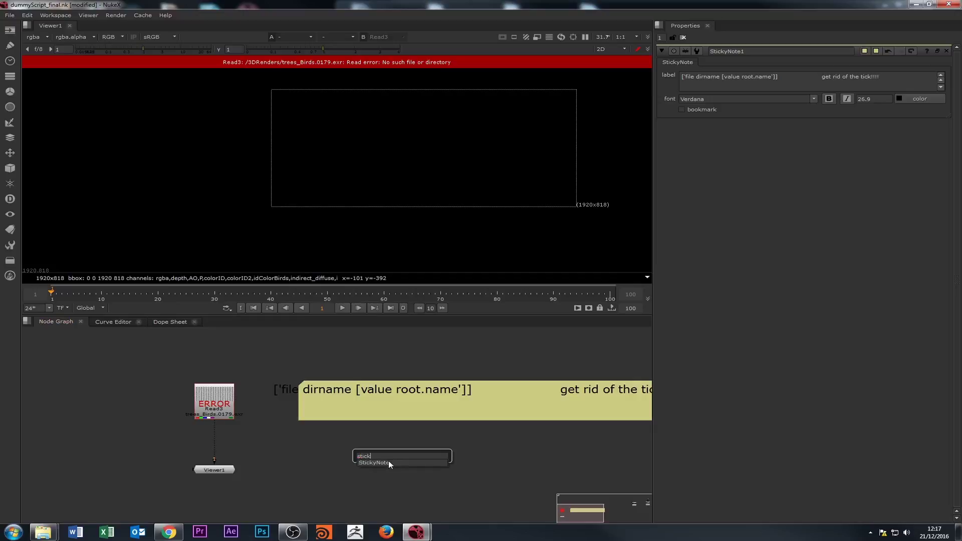
click(394, 462)
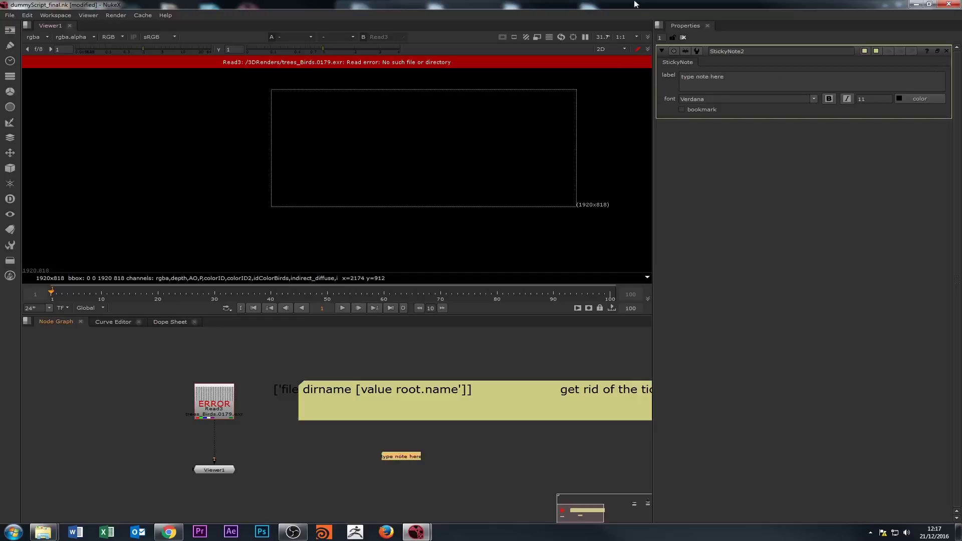
text(xcxcxcxc)
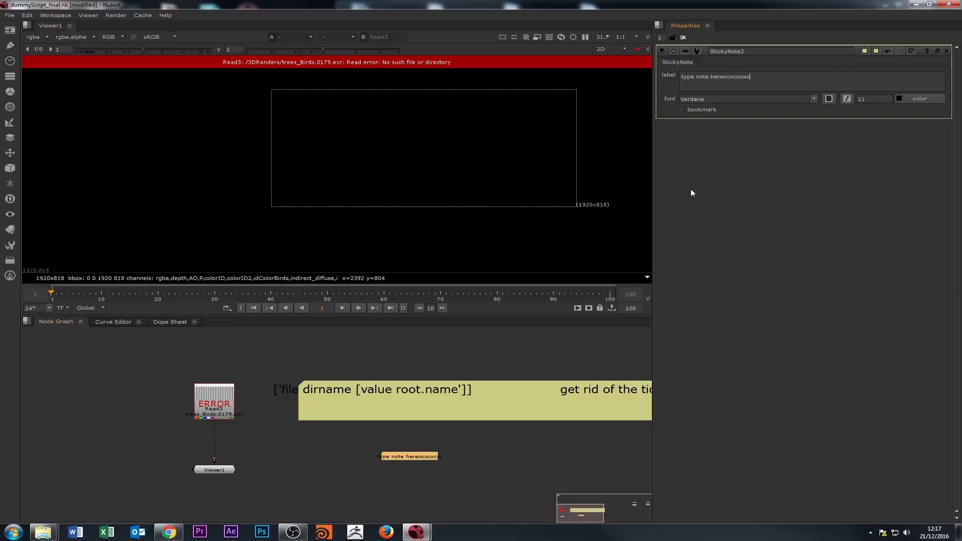
text(xc)
click(862, 100)
scroll(862, 100, up, 19)
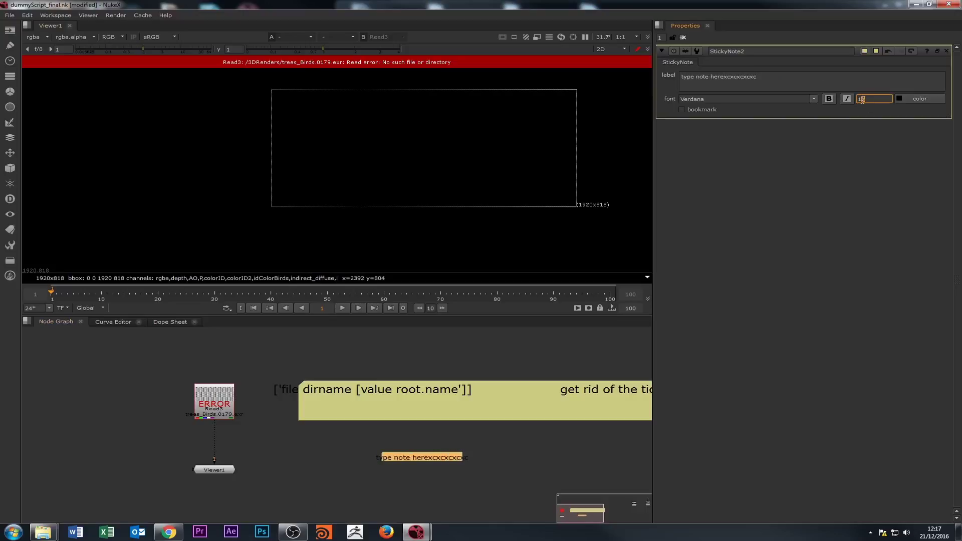
scroll(863, 100, up, 7)
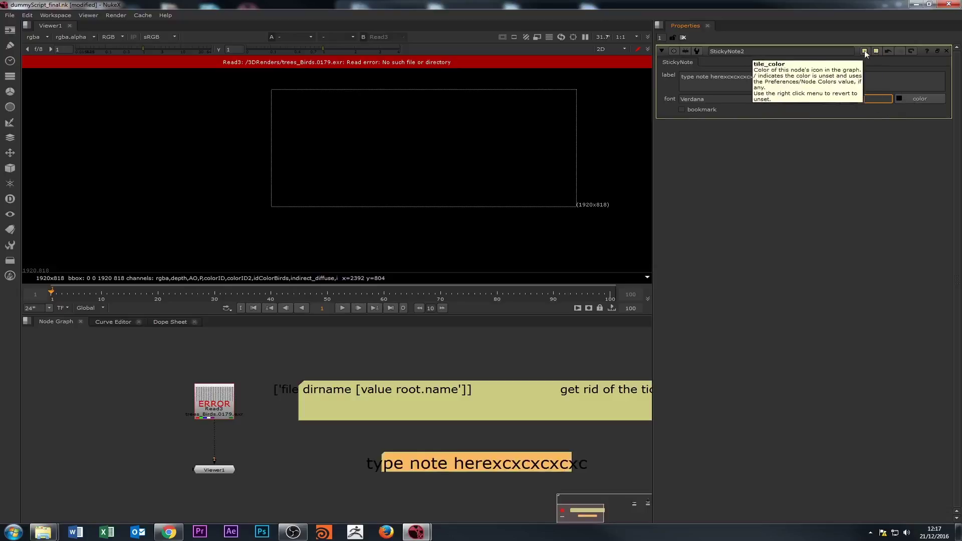
scroll(416, 456, down, 3)
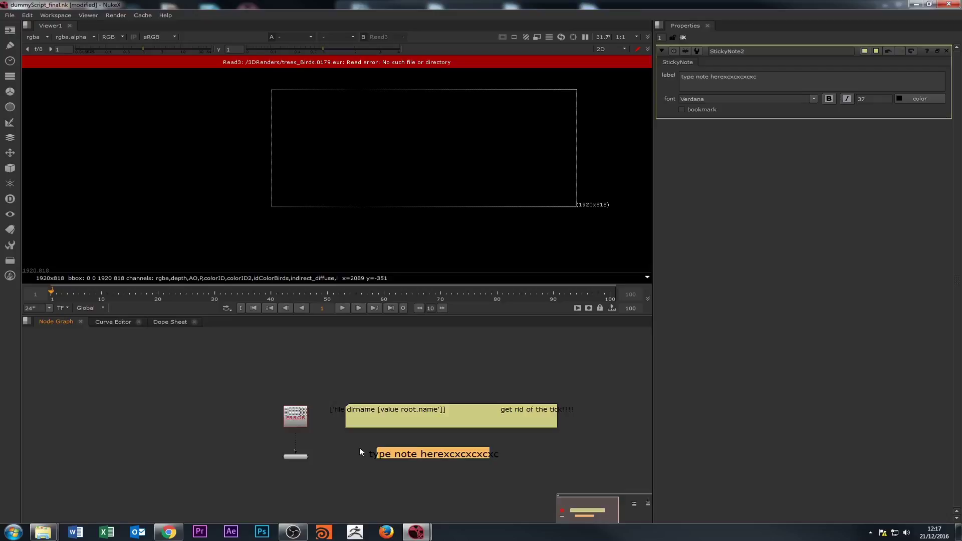
scroll(401, 446, up, 3)
key(Delete)
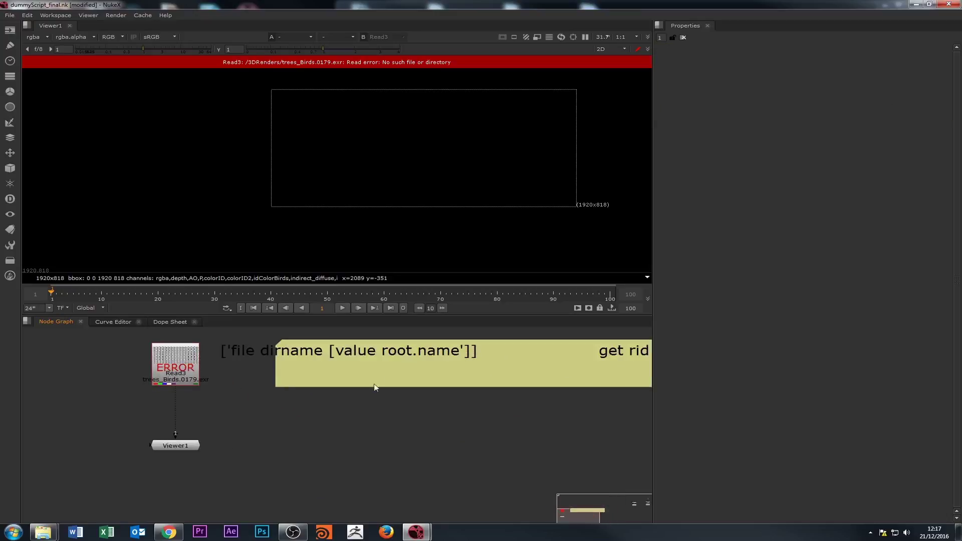
Select the original sticky note and open its properties
click(385, 379)
scroll(385, 378, down, 2)
scroll(413, 379, up, 1)
scroll(390, 408, down, 3)
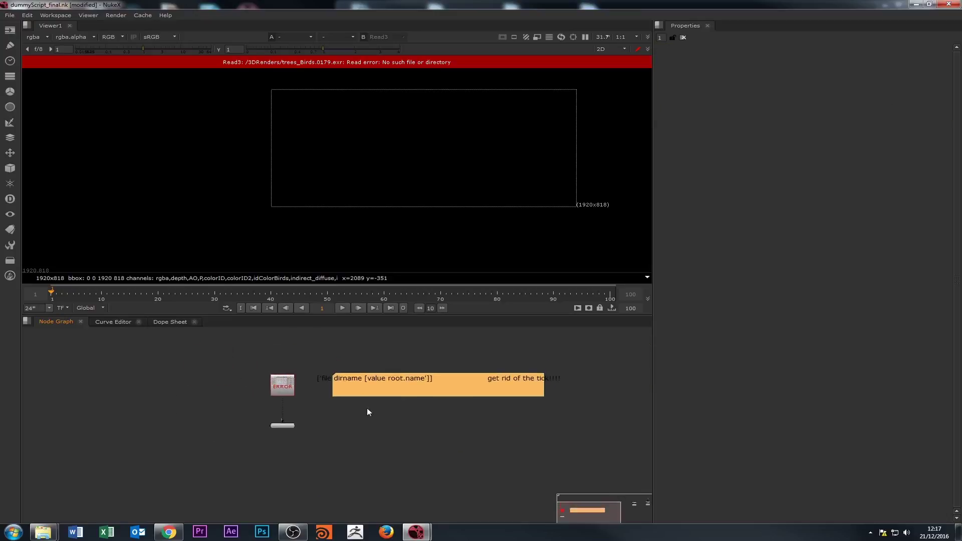
scroll(362, 397, up, 2)
double_click(361, 395)
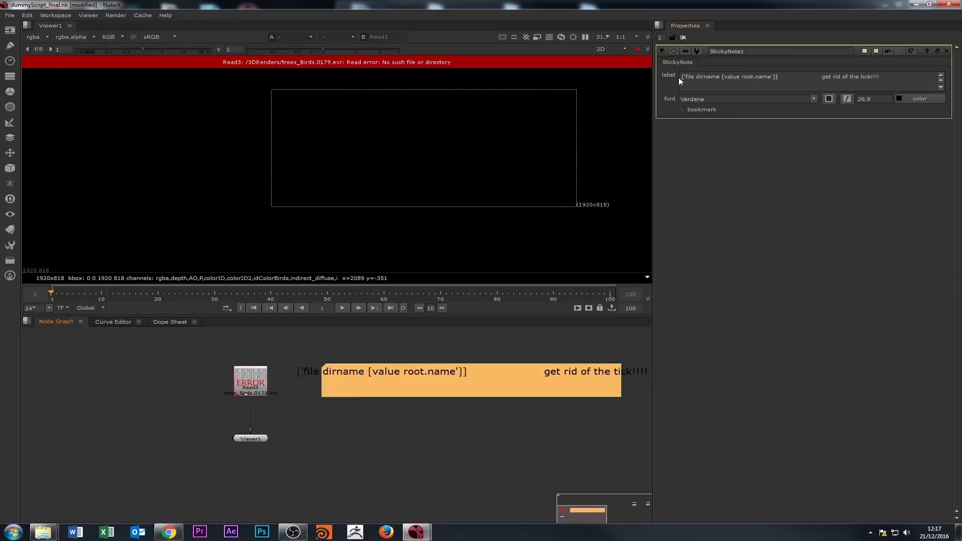
Examine the label expression and place the caret after root.name'
drag(682, 76, 784, 77)
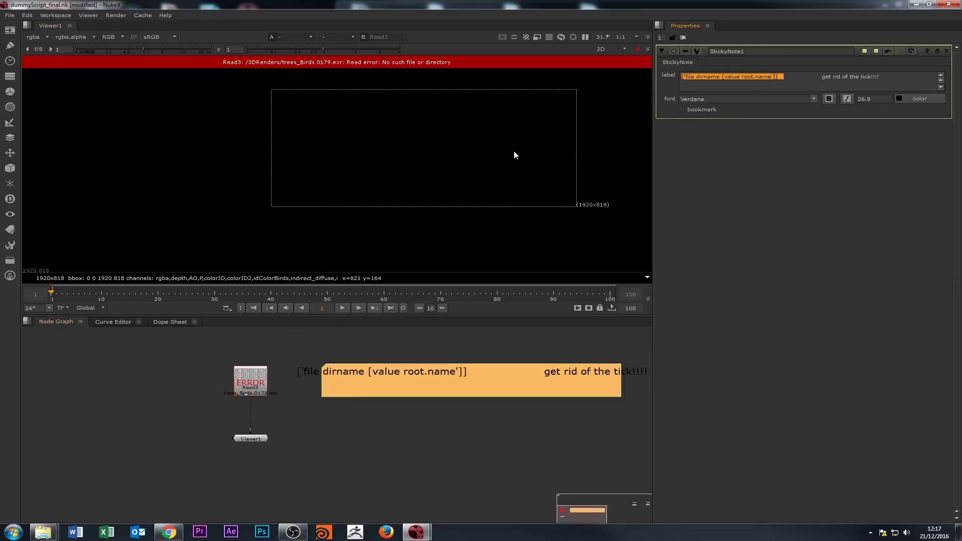
click(704, 83)
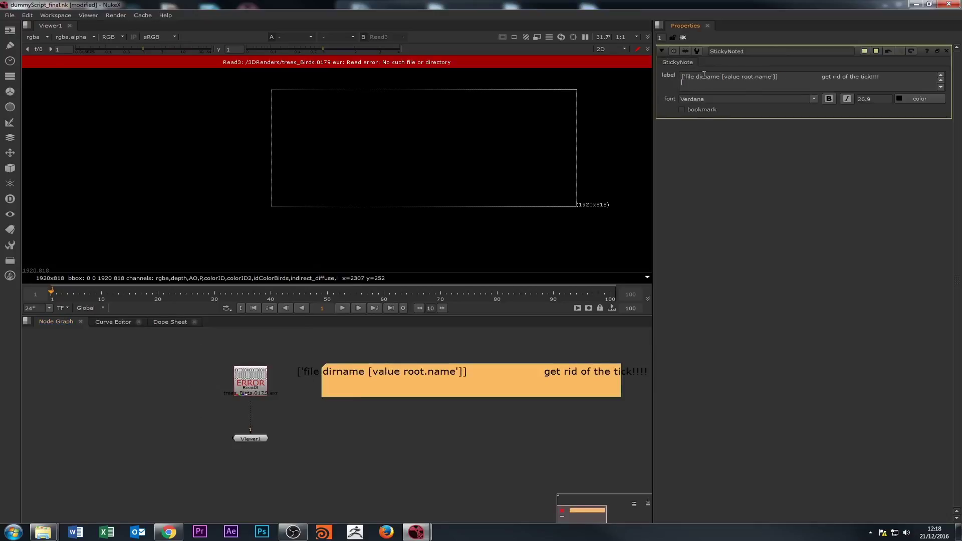
drag(728, 77, 768, 78)
click(745, 76)
click(733, 78)
drag(721, 77, 710, 78)
click(771, 80)
Delete the apostrophes after root.name and at the label start, then save the script
key(BackSpace)
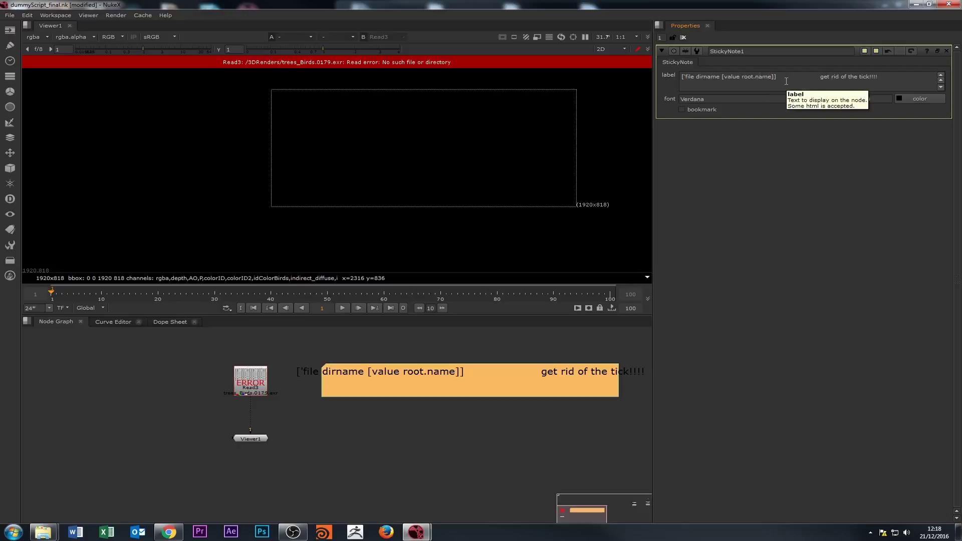
key(BackSpace)
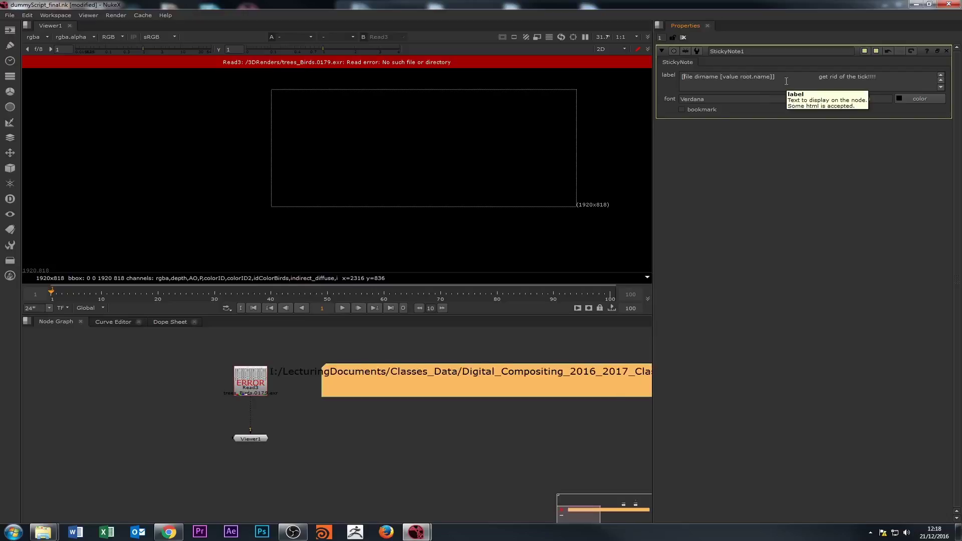
click(495, 440)
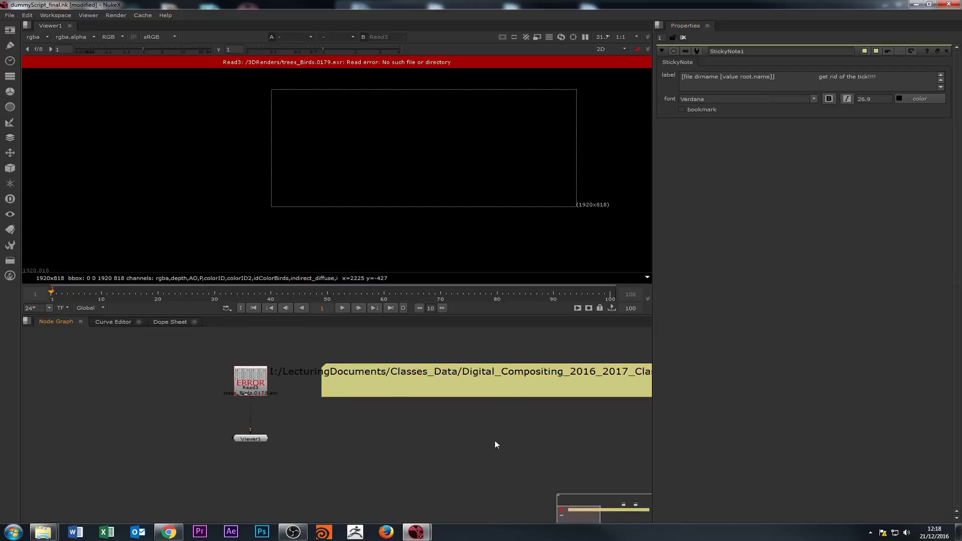
scroll(268, 415, down, 3)
scroll(268, 415, up, 2)
key(ctrl+s)
Re-add an apostrophe after root.name and select the label's first-line expression
drag(466, 375, 370, 359)
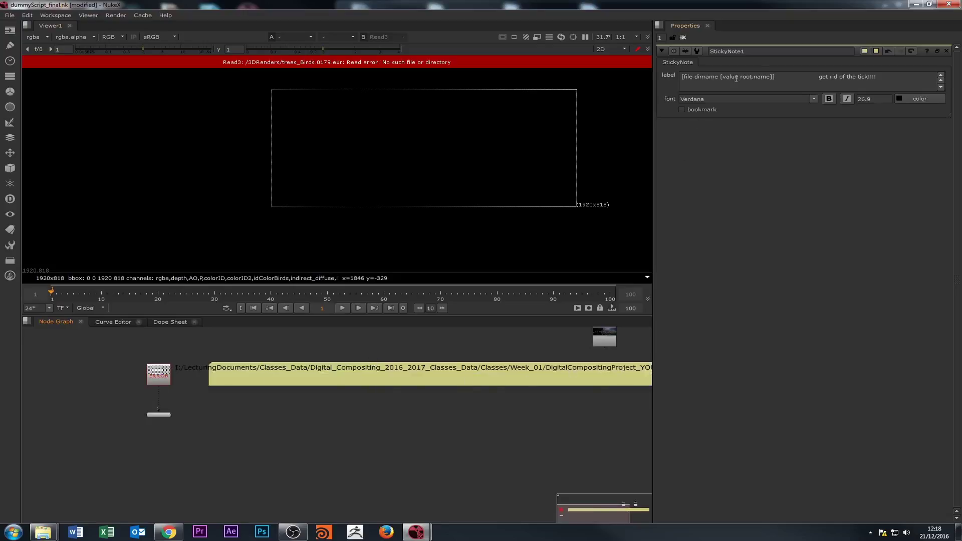
drag(819, 78, 877, 77)
click(752, 82)
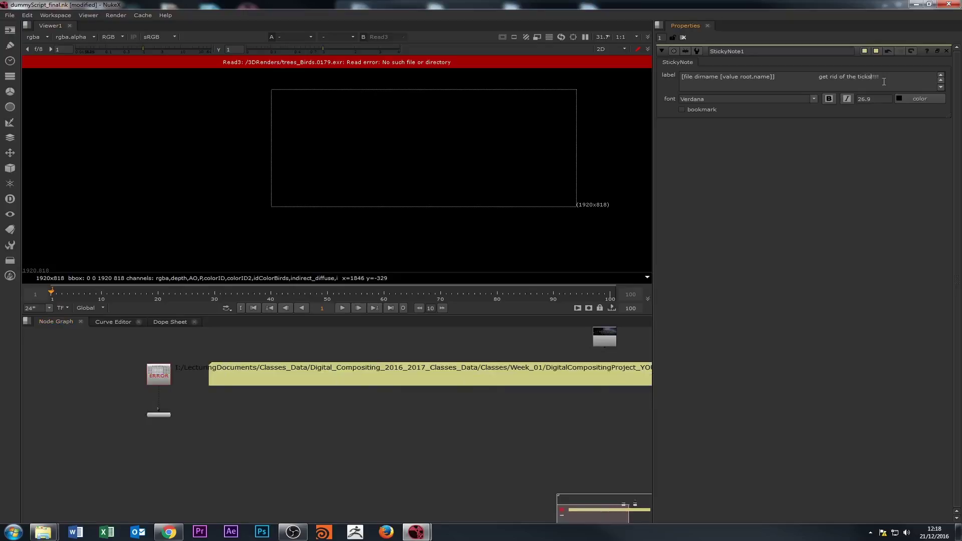
click(773, 77)
text(')
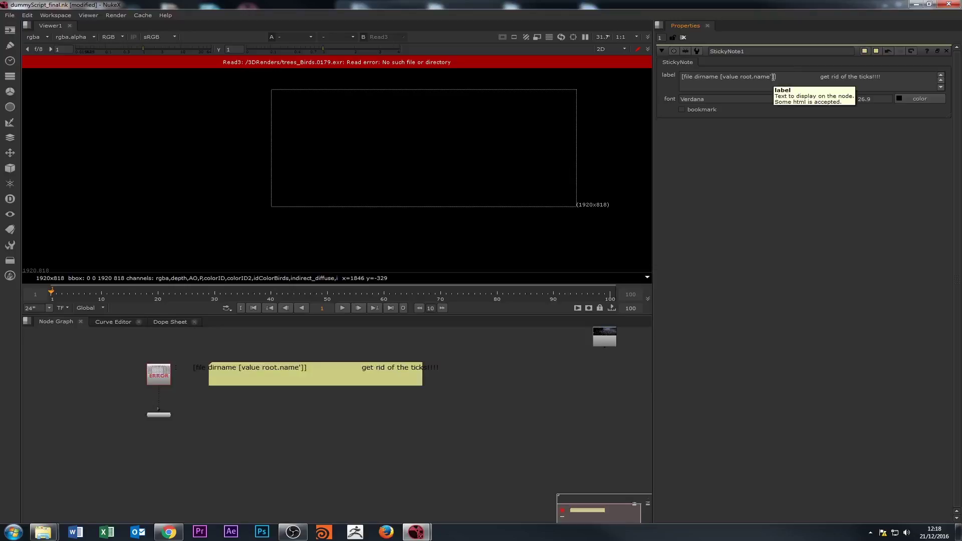
drag(784, 76, 677, 76)
key(ctrl+c)
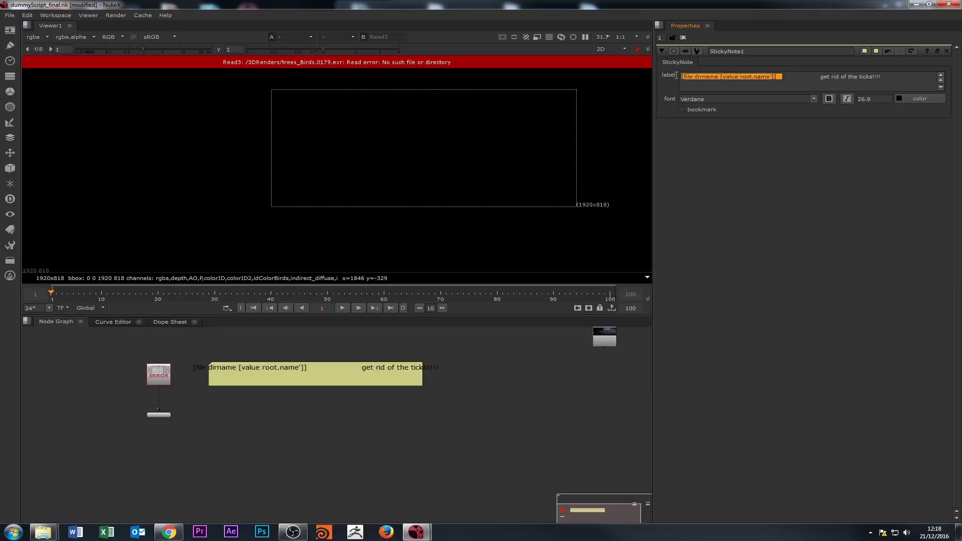
double_click(158, 375)
click(717, 75)
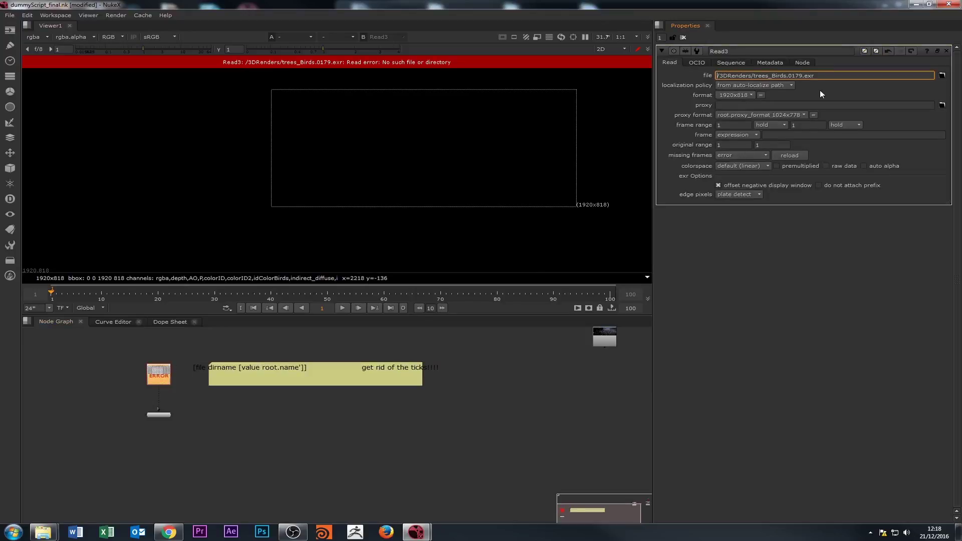
key(ctrl+v)
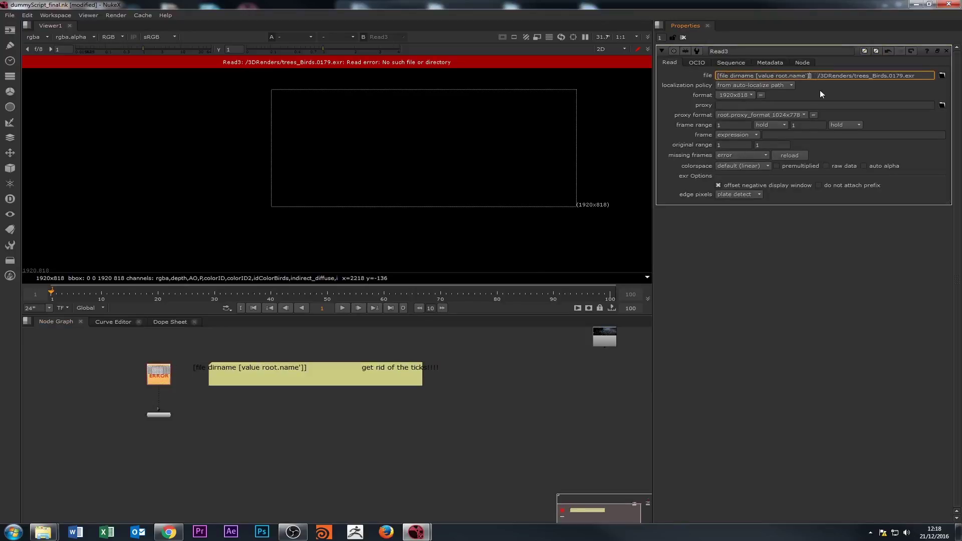
key(BackSpace)
key(BackSpace)
key(BackSpace)
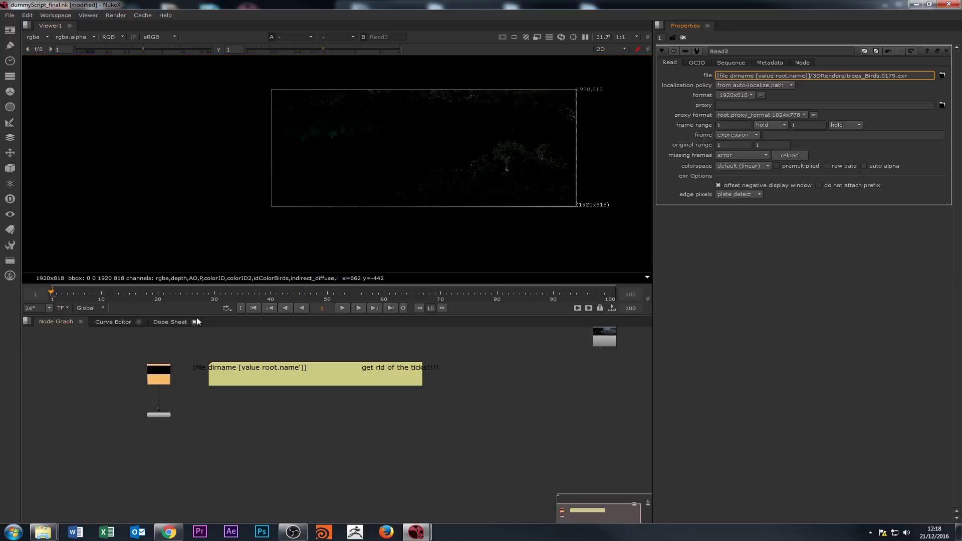
click(161, 382)
click(159, 415)
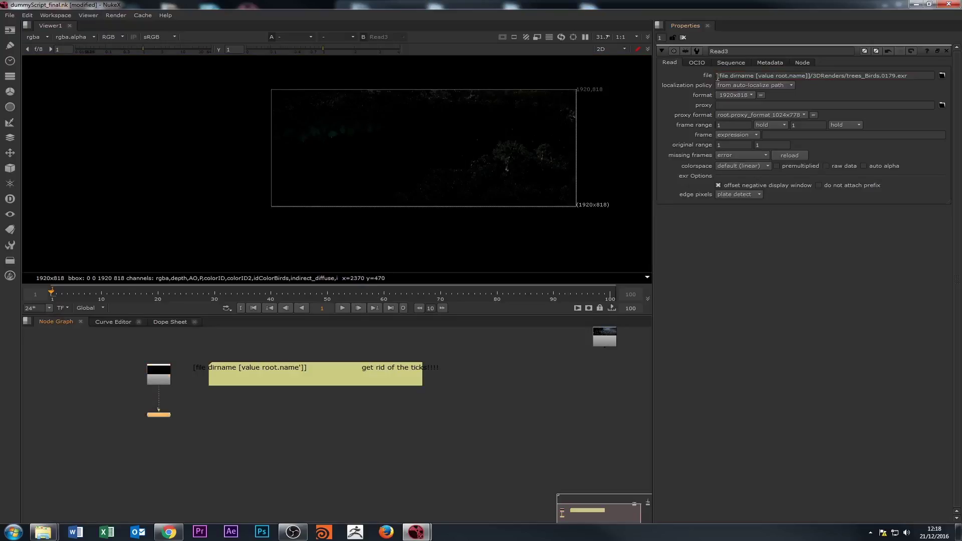
click(765, 76)
drag(808, 75, 718, 76)
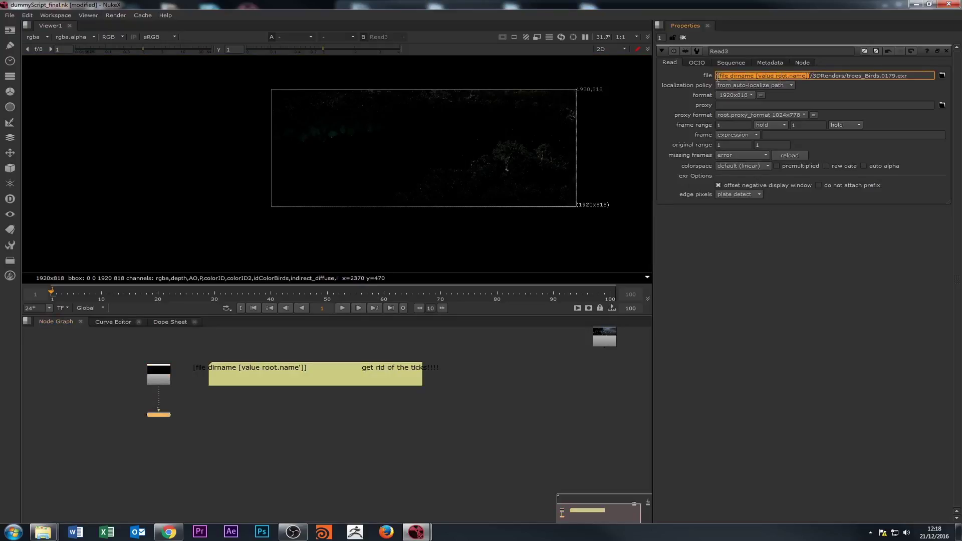
click(159, 378)
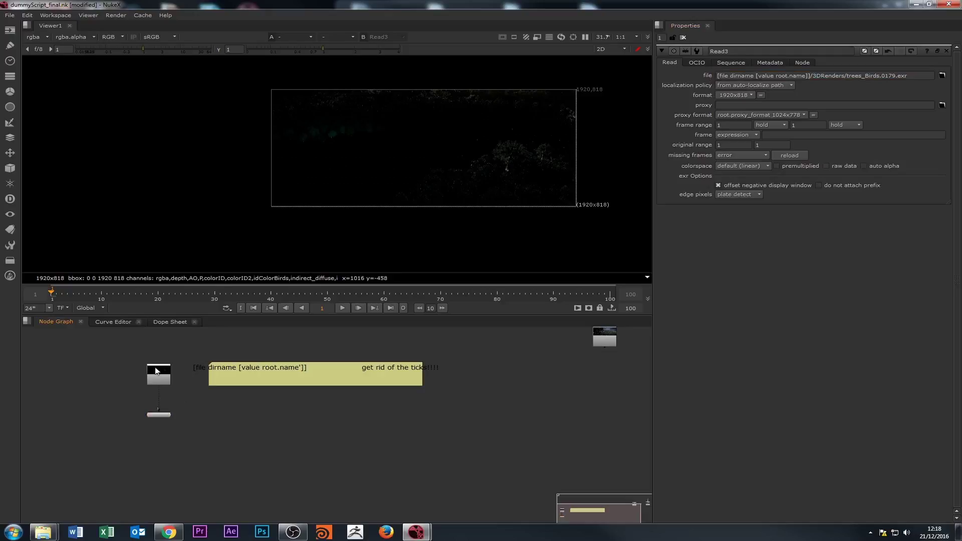
mouse_move(43, 532)
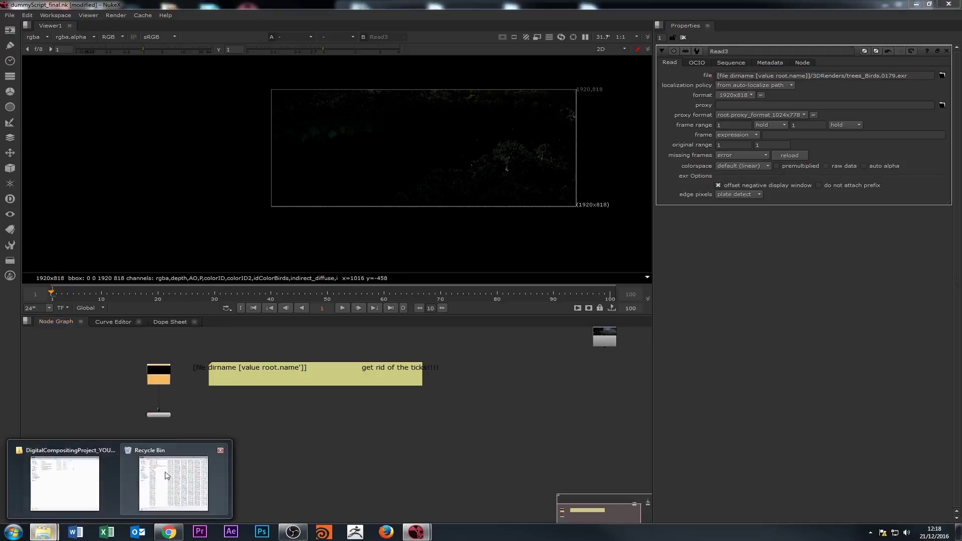
mouse_move(64, 483)
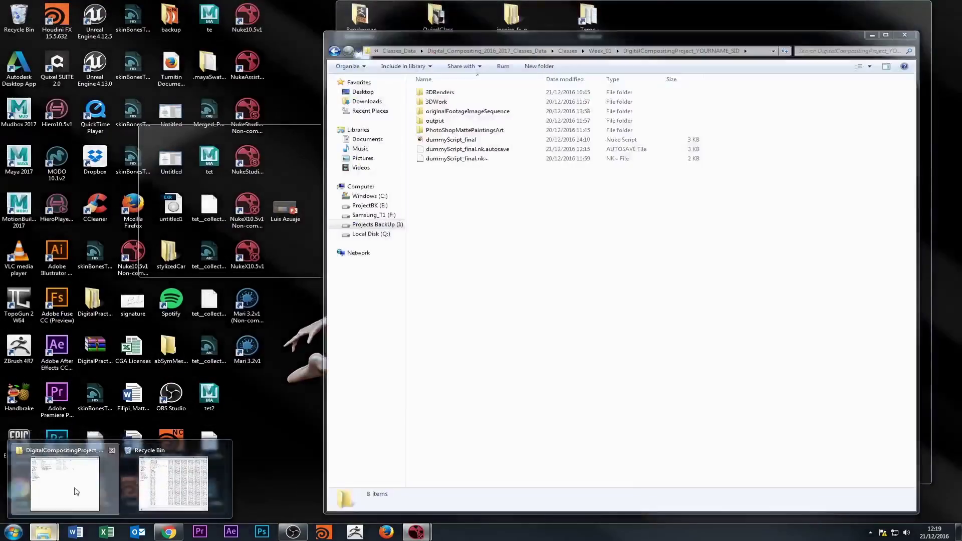
click(64, 482)
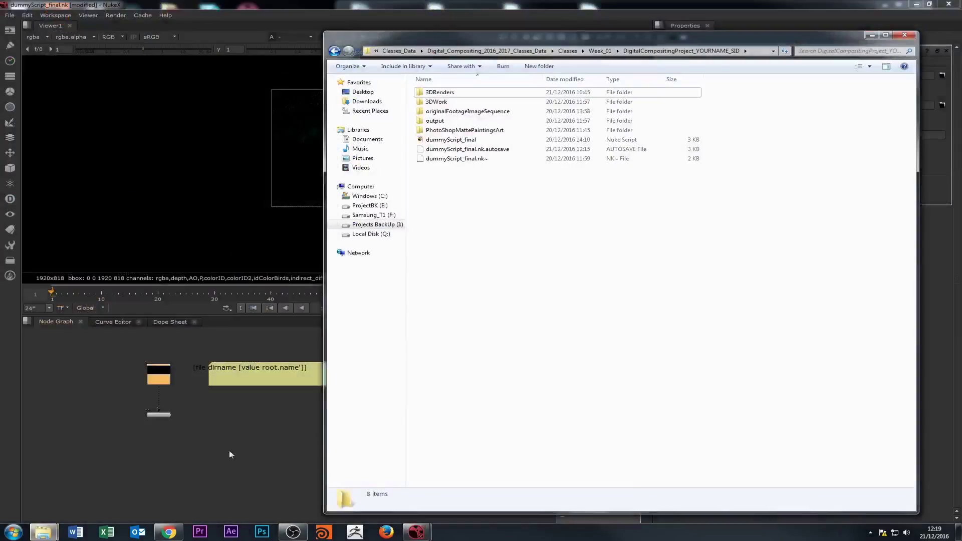
click(451, 142)
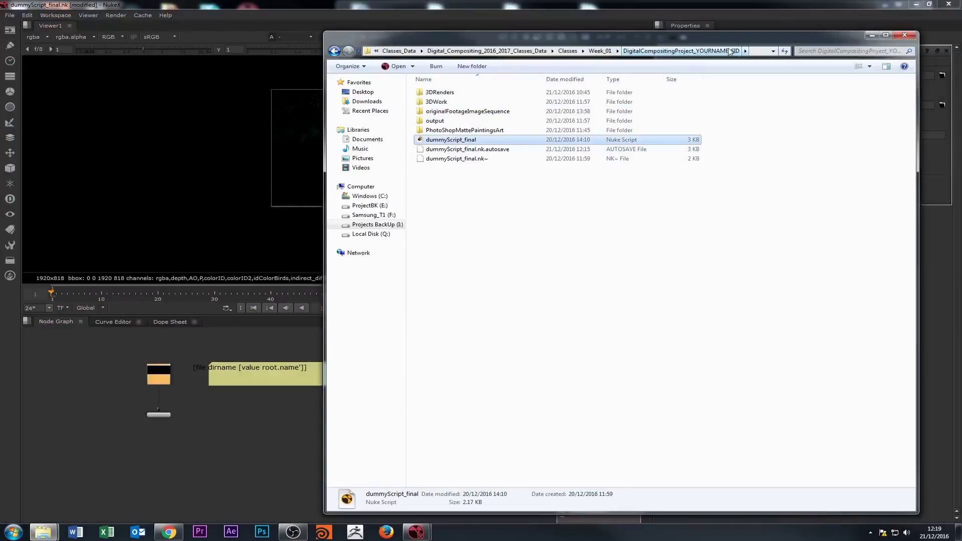
click(457, 239)
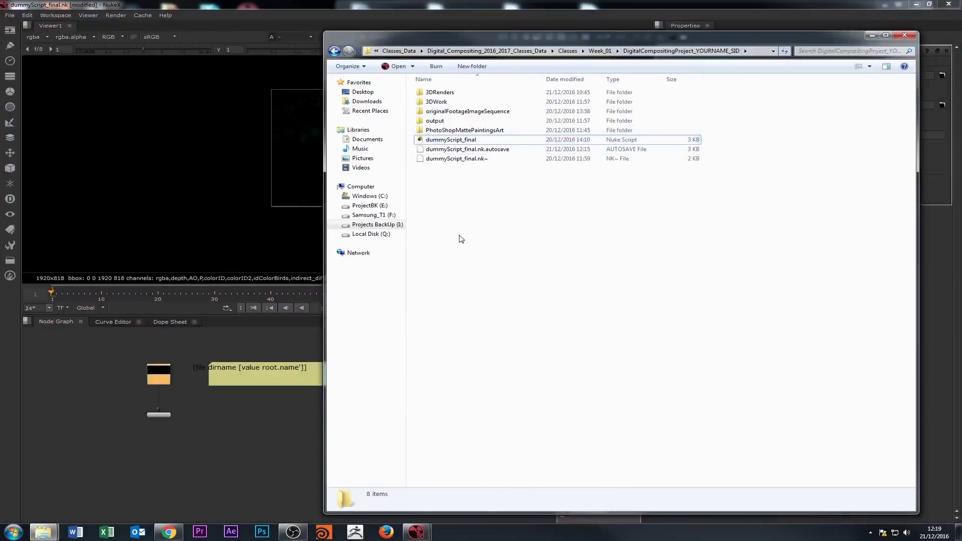
click(452, 94)
click(449, 104)
click(451, 113)
click(446, 122)
click(445, 132)
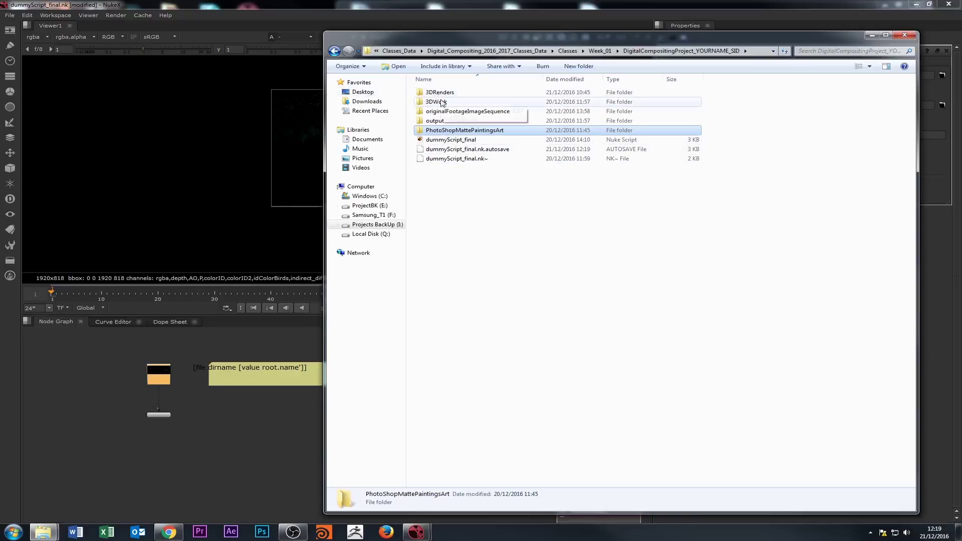
click(500, 263)
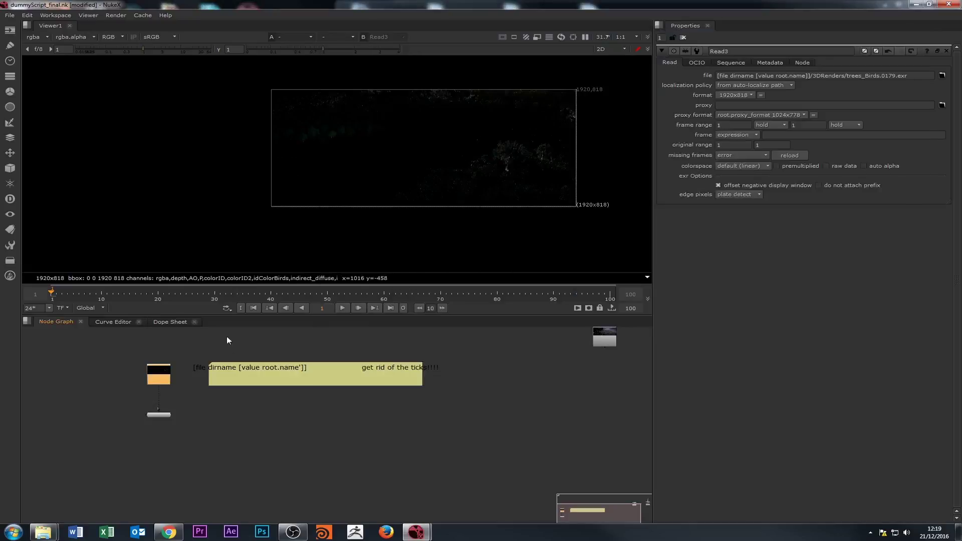
click(227, 335)
drag(290, 383, 354, 399)
Open the sticky note, Dot1 and Read2 properties to inspect their paths
scroll(268, 405, up, 3)
scroll(457, 451, down, 4)
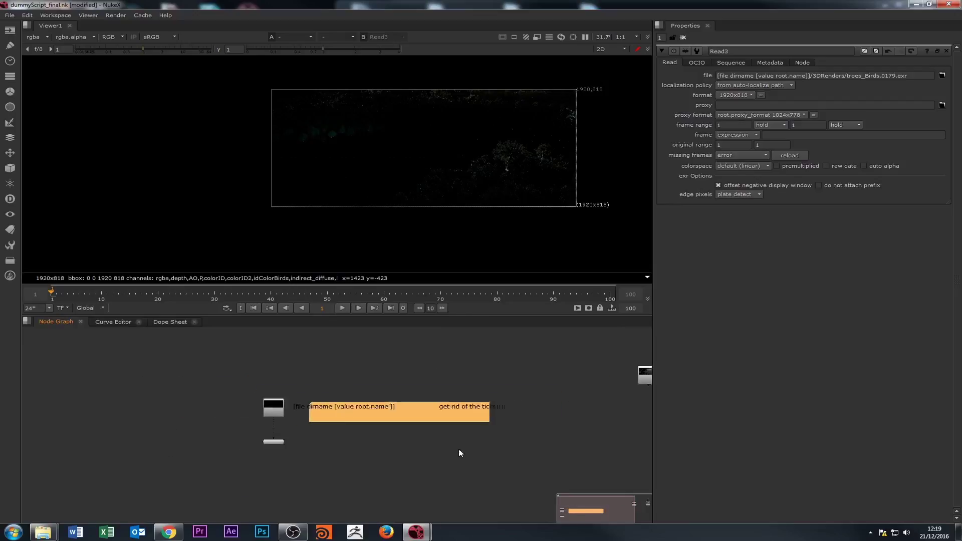
double_click(302, 415)
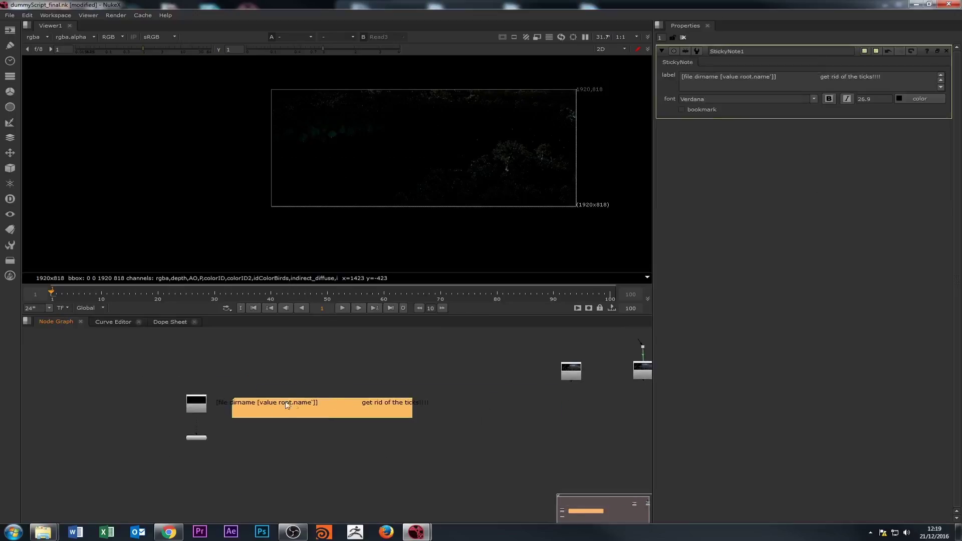
drag(647, 370, 502, 401)
scroll(514, 398, up, 5)
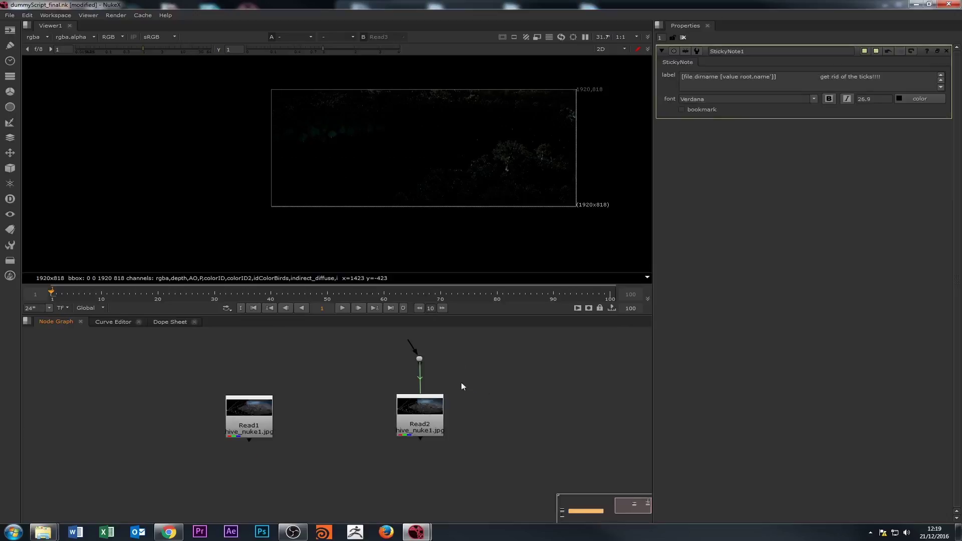
double_click(419, 359)
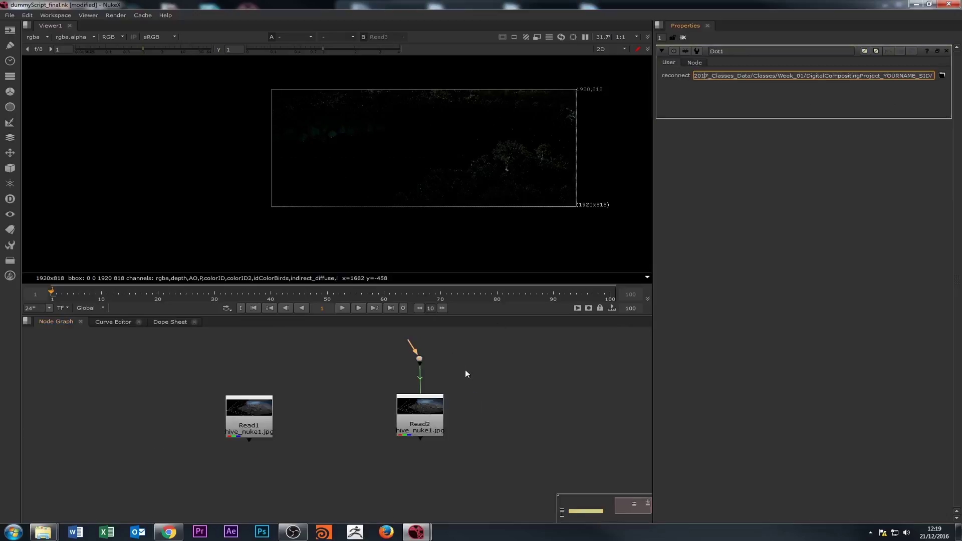
double_click(420, 415)
Examine the bracketed Dot1 reconnect expression in Read2's file path
drag(720, 76, 781, 76)
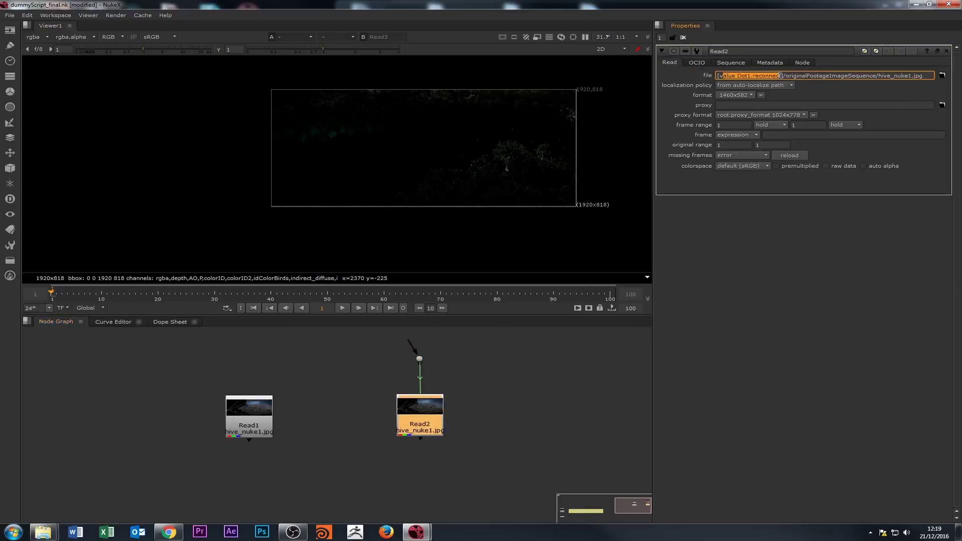
click(468, 392)
click(430, 418)
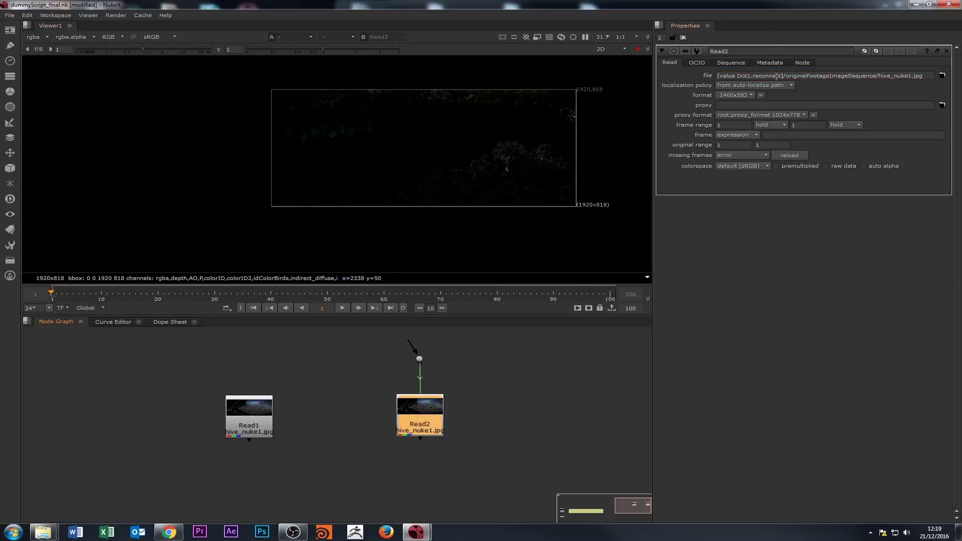
drag(784, 75, 715, 78)
click(481, 426)
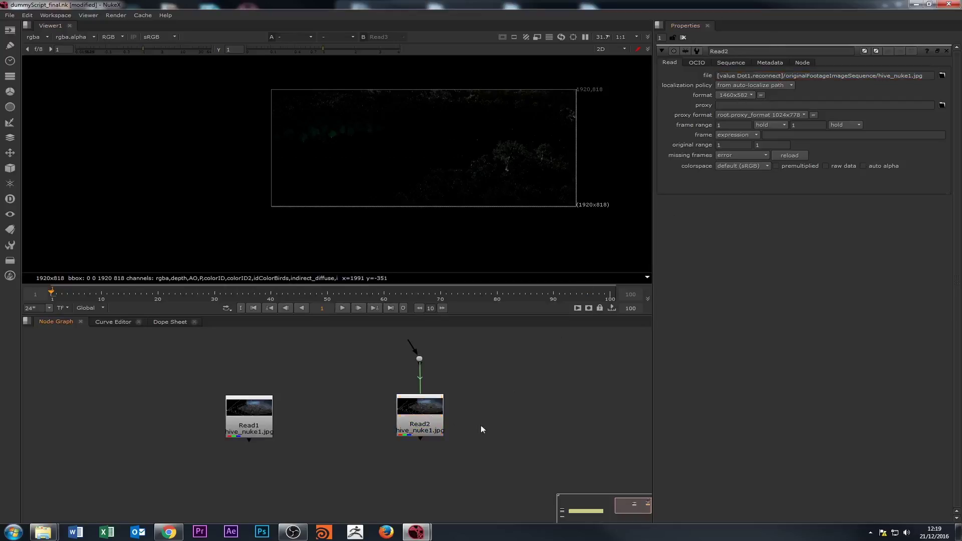
Move Dot1 and Read2 down together in the node graph
click(424, 397)
drag(385, 346, 458, 418)
click(429, 418)
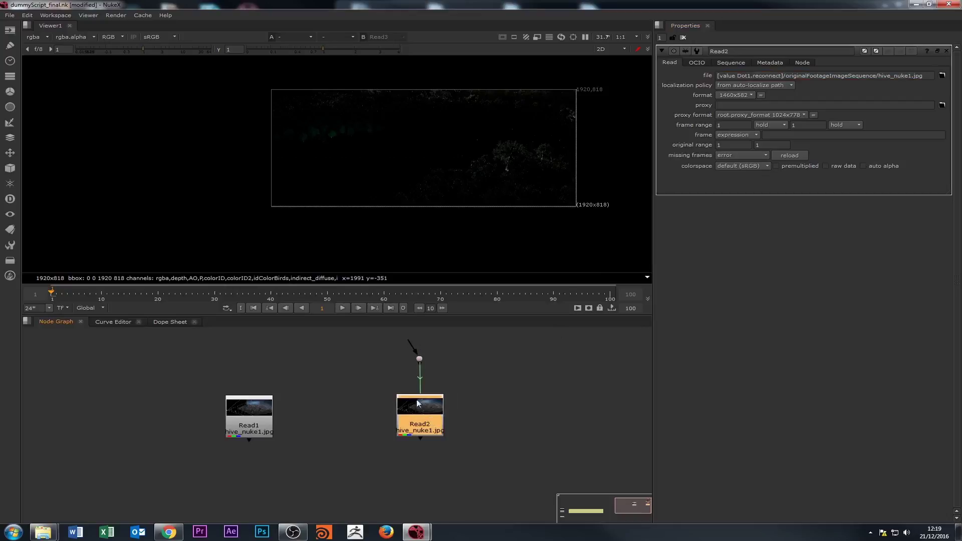
drag(385, 346, 456, 405)
drag(420, 360, 422, 396)
scroll(421, 402, up, 3)
scroll(421, 396, down, 3)
drag(356, 409, 406, 415)
scroll(385, 390, down, 2)
Open Read1 and show its 1460x582 hive_nuke1.jpg in Viewer1
double_click(435, 375)
key(1)
scroll(391, 407, down, 2)
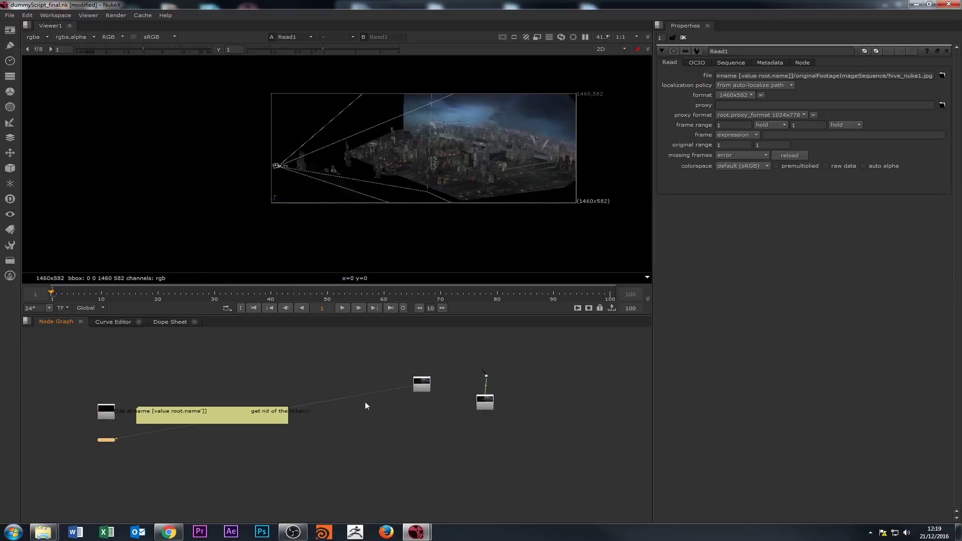
Move Viewer1 under Read1 and insert a size 8.2 Blur1 node between them
drag(108, 448, 409, 435)
scroll(409, 435, up, 3)
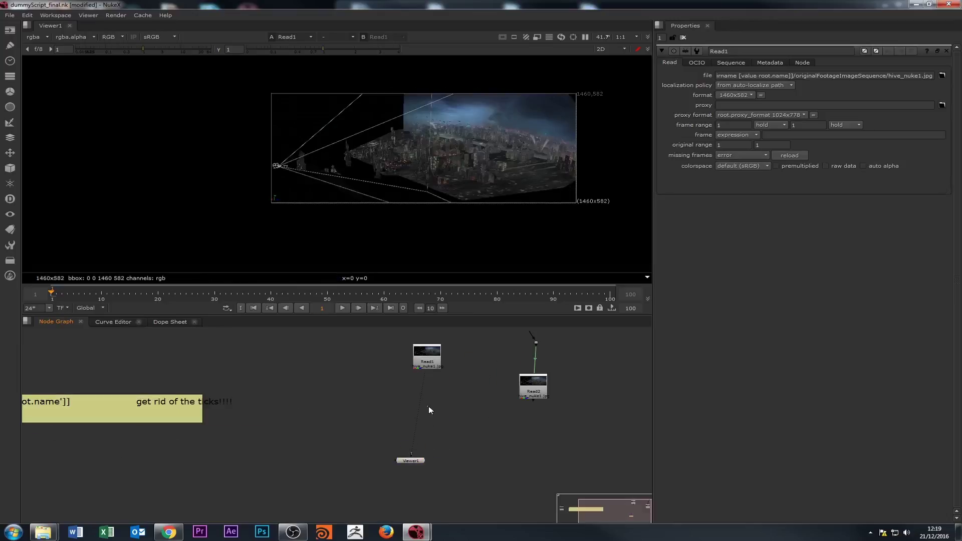
key(Tab)
text(b)
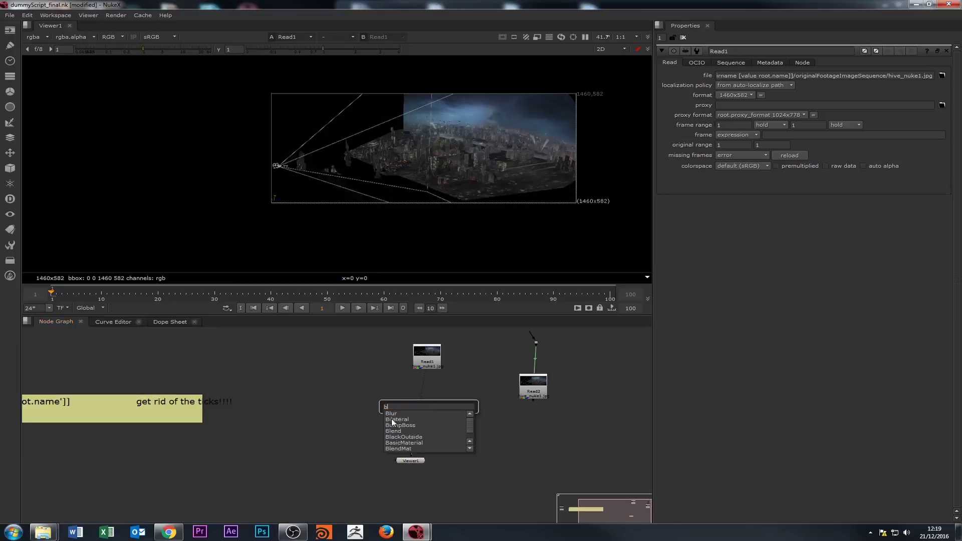
click(397, 414)
mouse_move(425, 409)
mouse_down()
mouse_move(409, 406)
mouse_move(417, 408)
mouse_up()
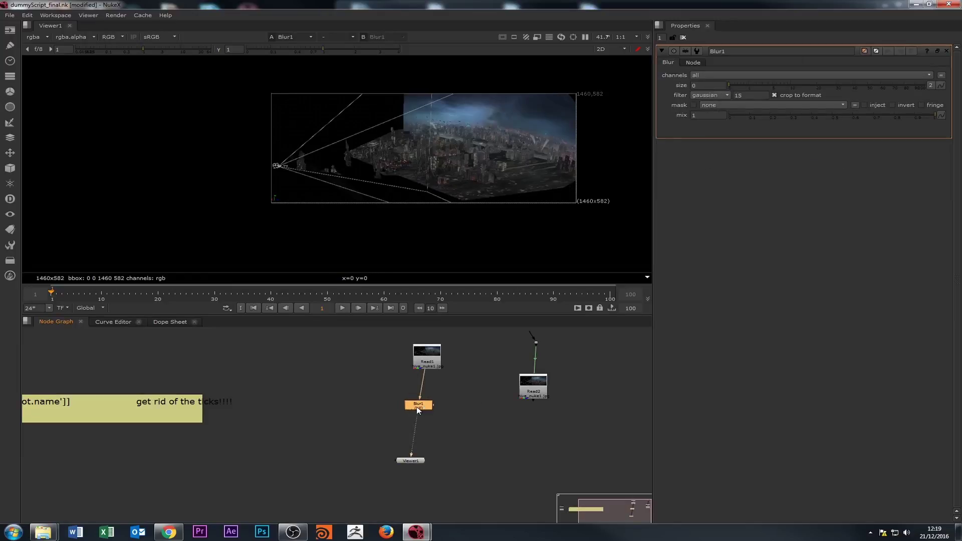
click(786, 86)
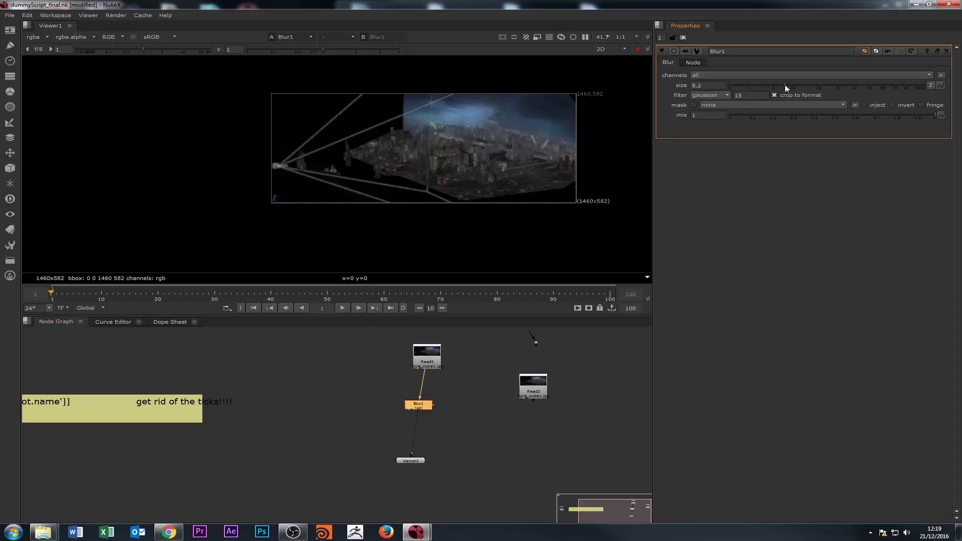
scroll(392, 433, up, 2)
drag(423, 400, 437, 434)
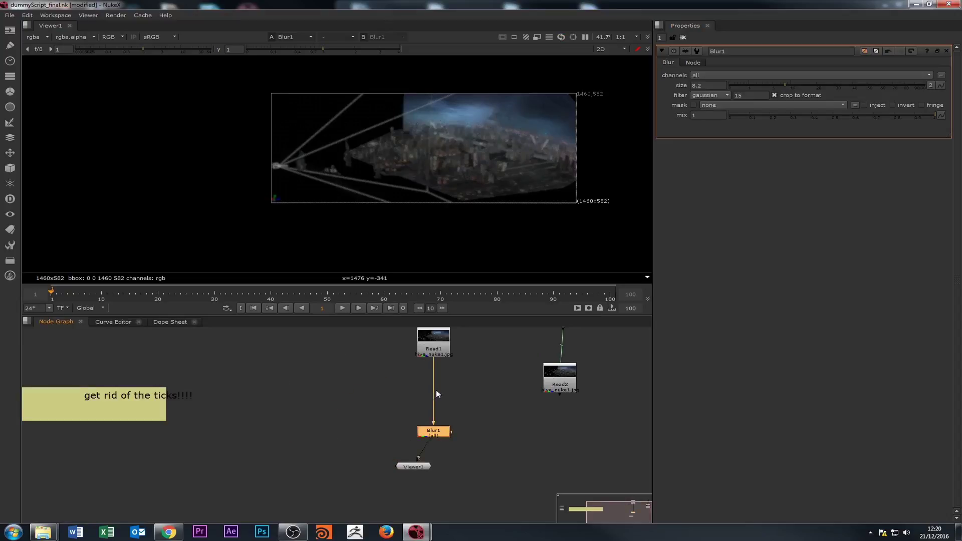
Bend the Read1–Blur1 pipe out to the left and add a second elbow dot below it
key(ctrl)
drag(435, 391, 290, 342)
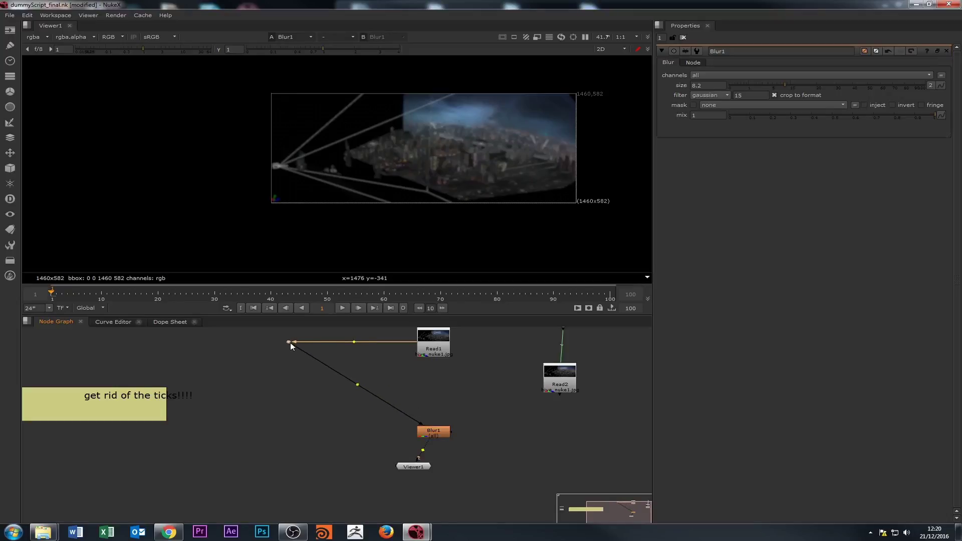
drag(358, 386, 287, 436)
Nudge Read1 so the pipe runs level through the elbow dots, undoing an extra bend
scroll(347, 410, down, 3)
click(412, 382)
drag(412, 382, 413, 386)
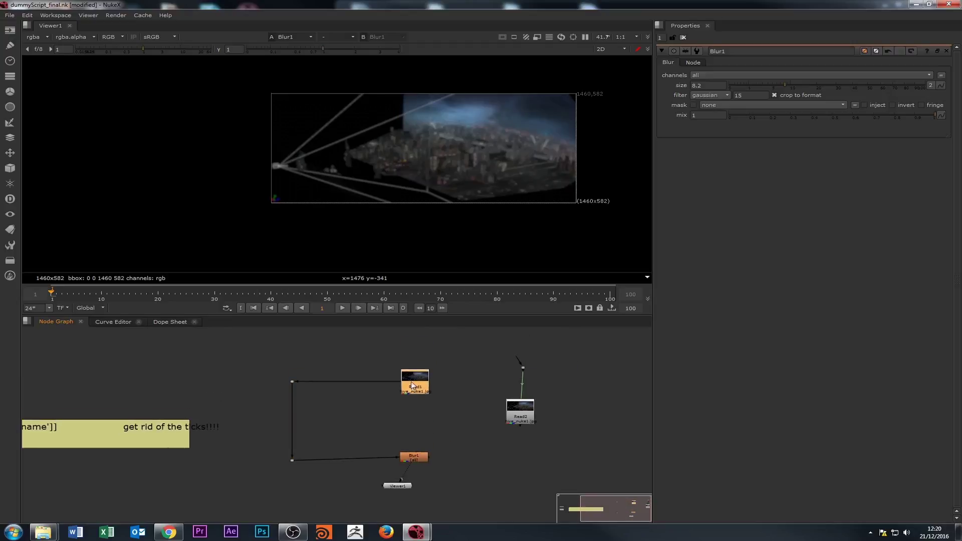
scroll(348, 421, up, 3)
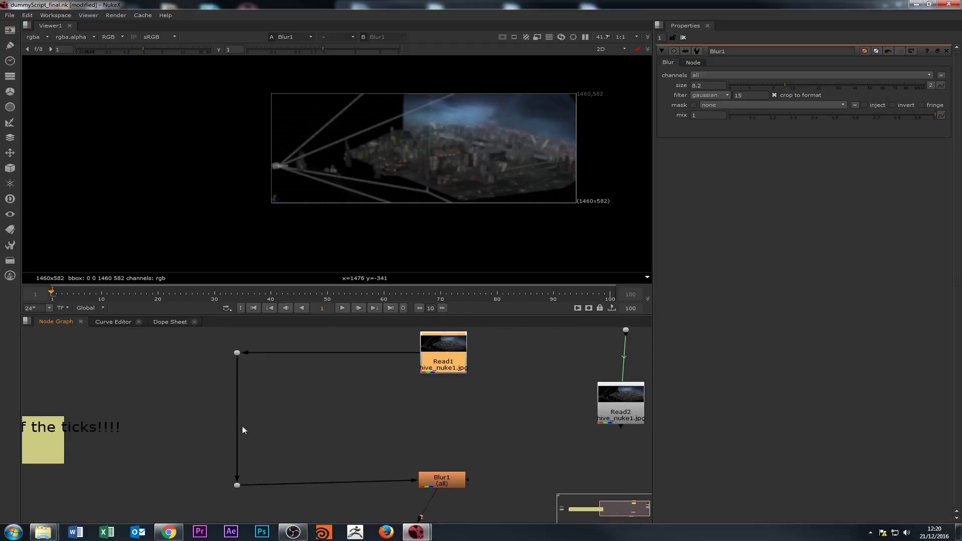
drag(238, 419, 337, 423)
key(ctrl+z)
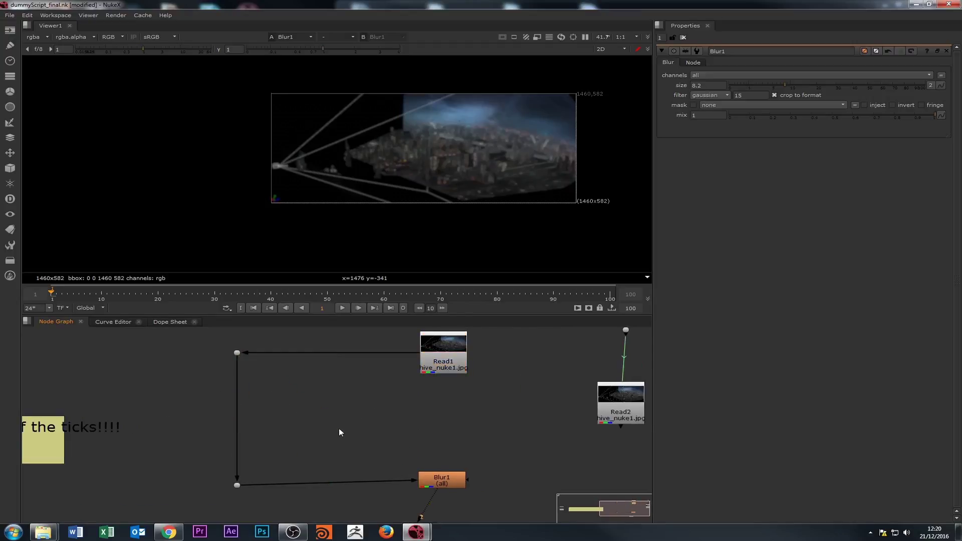
scroll(340, 429, down, 2)
Create a Dot node, pull it out of the Read1 pipe, and arrange Dot1 above Read2
drag(404, 351, 394, 368)
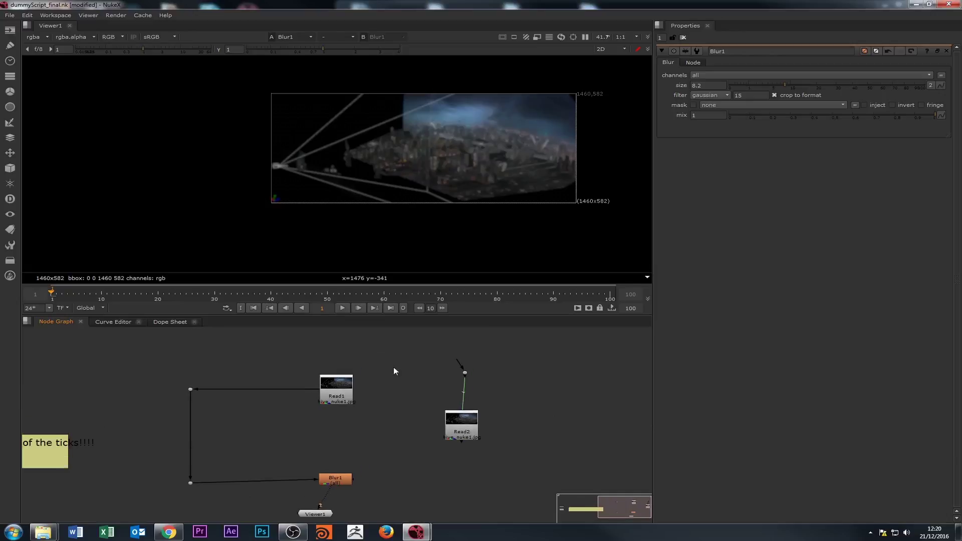
key(Tab)
text(dot)
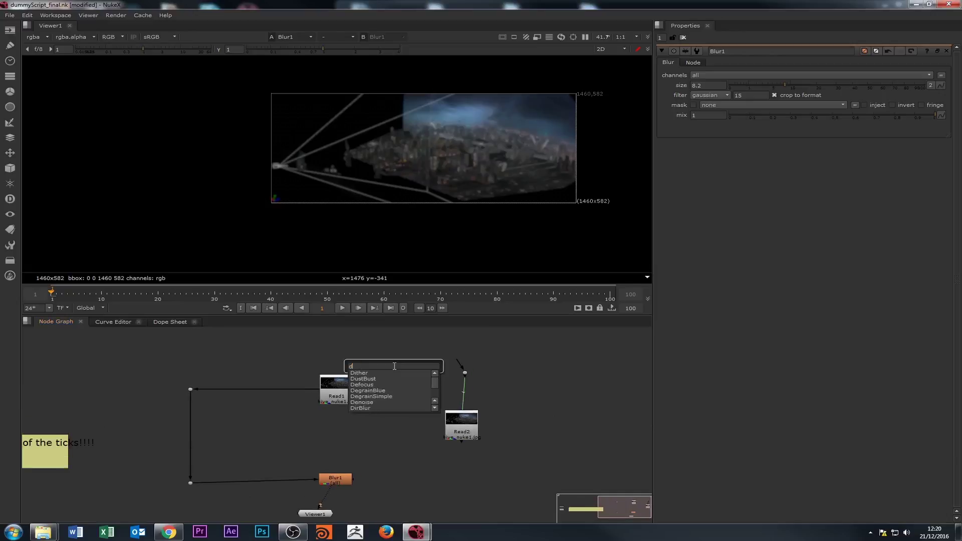
key(Return)
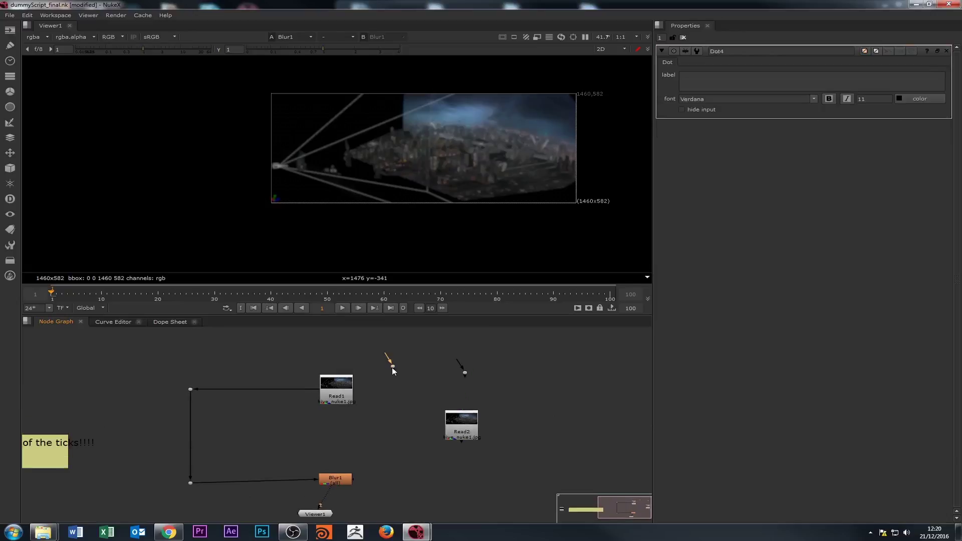
drag(393, 371, 349, 377)
key(ctrl+shift+x)
click(428, 384)
drag(467, 374, 456, 371)
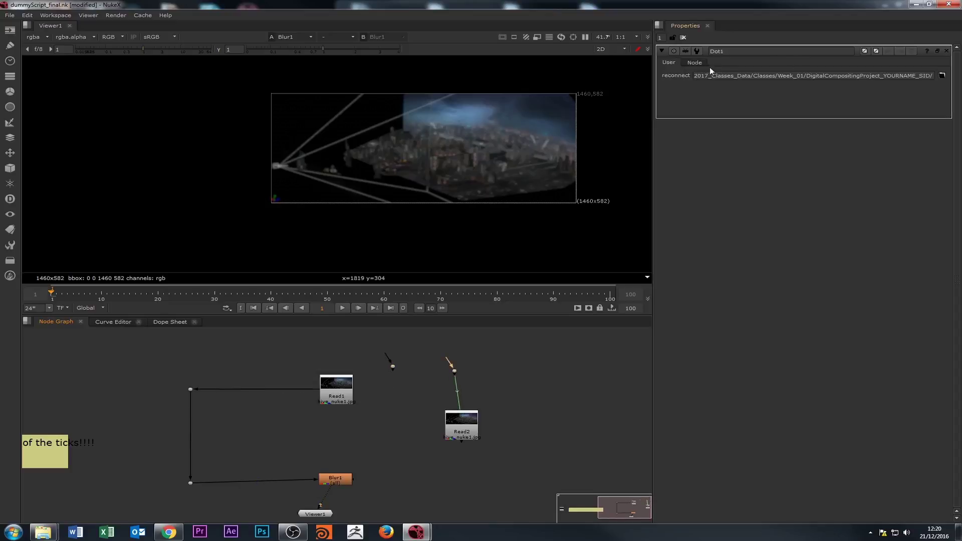
drag(460, 431, 450, 426)
drag(454, 371, 452, 371)
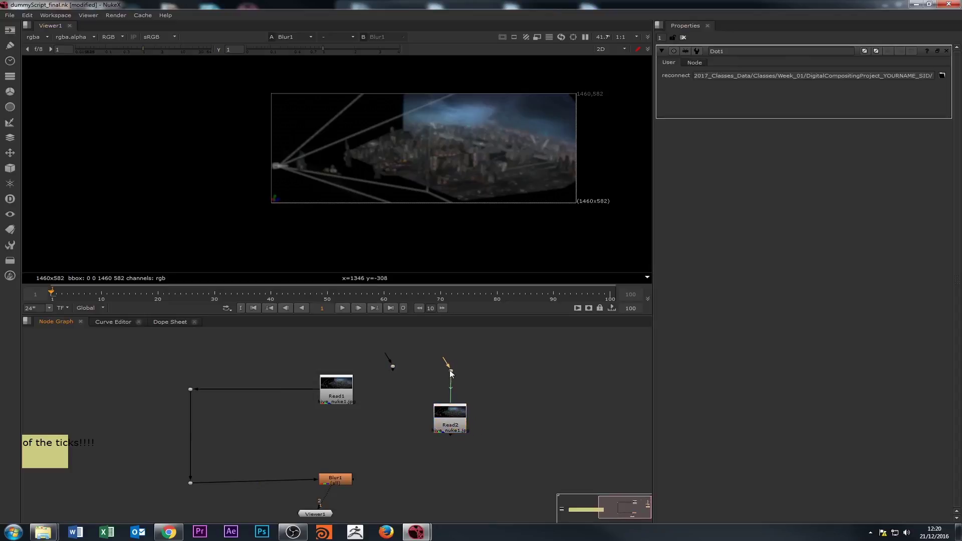
Point Read2's file at hive_nuke1.jpg via [value Dot1.reconnect], then check Dot1's reconnect path
double_click(456, 413)
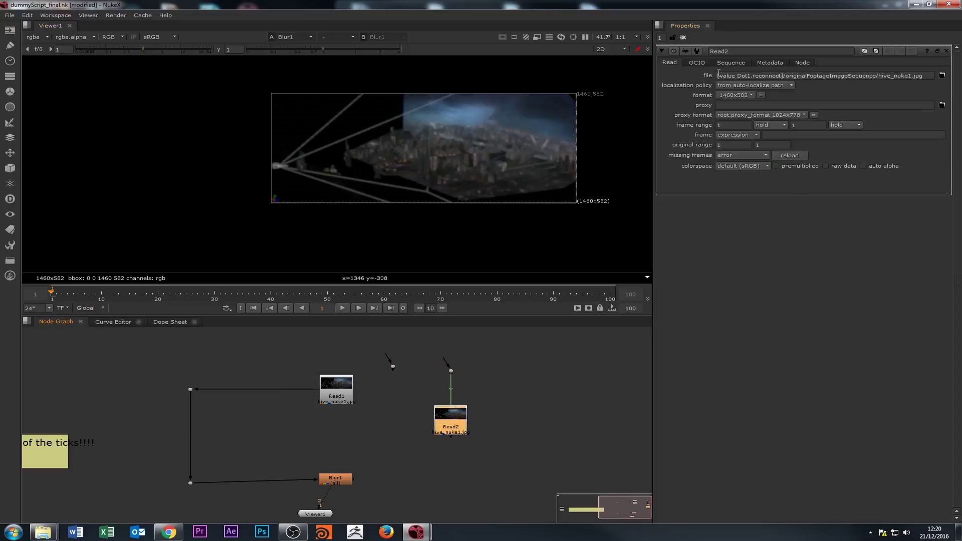
drag(718, 75, 784, 77)
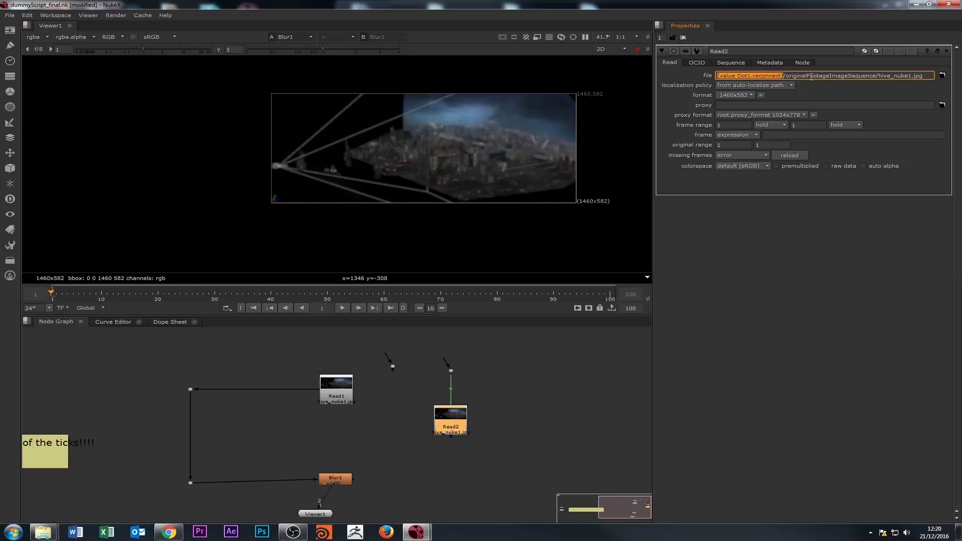
click(943, 75)
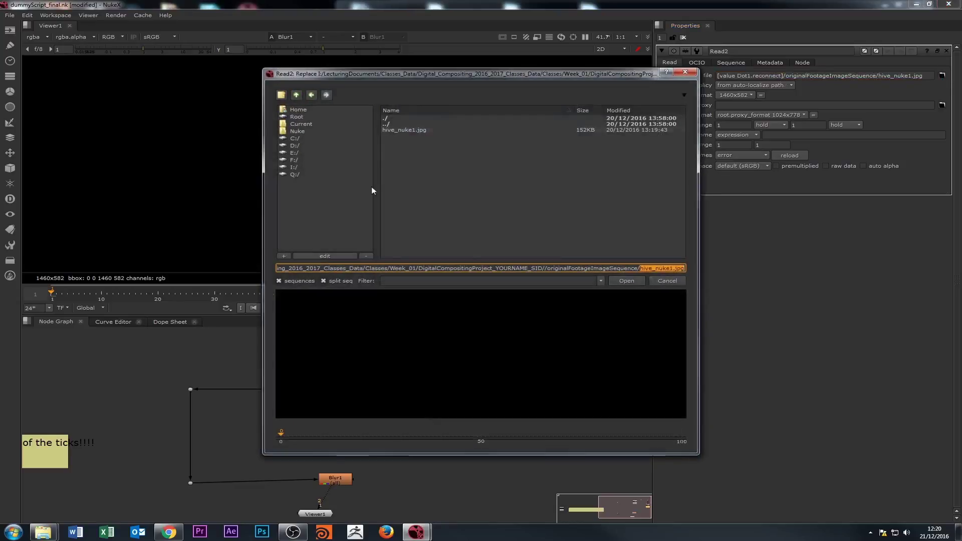
click(635, 282)
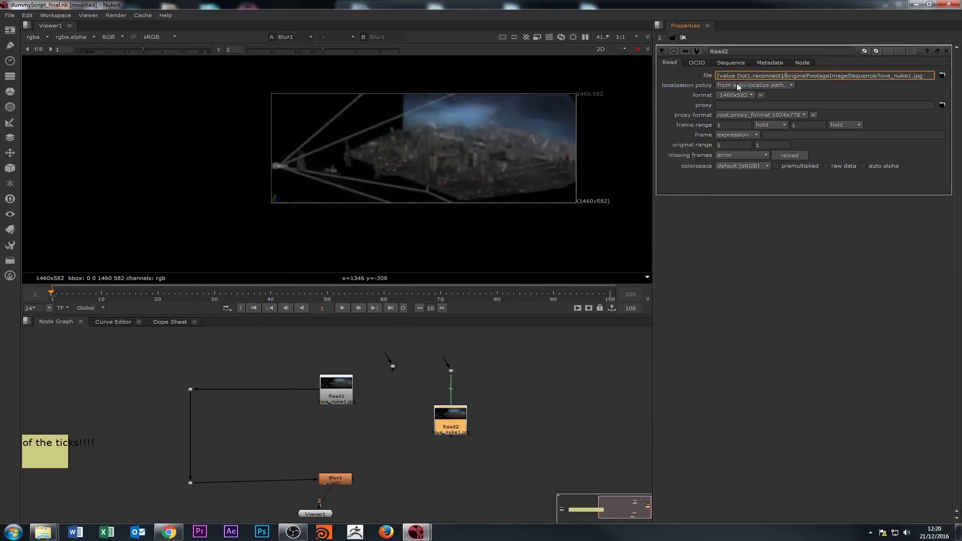
click(436, 401)
double_click(451, 371)
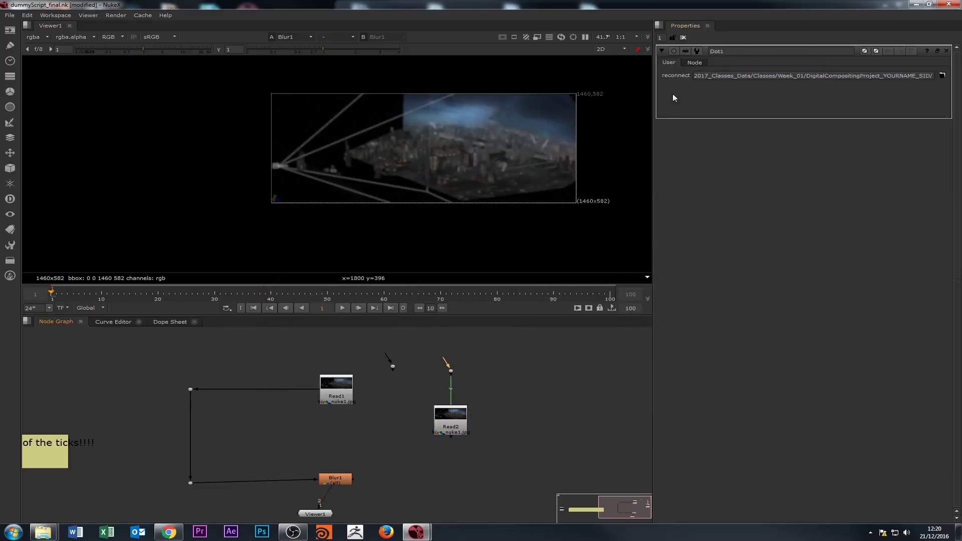
double_click(461, 421)
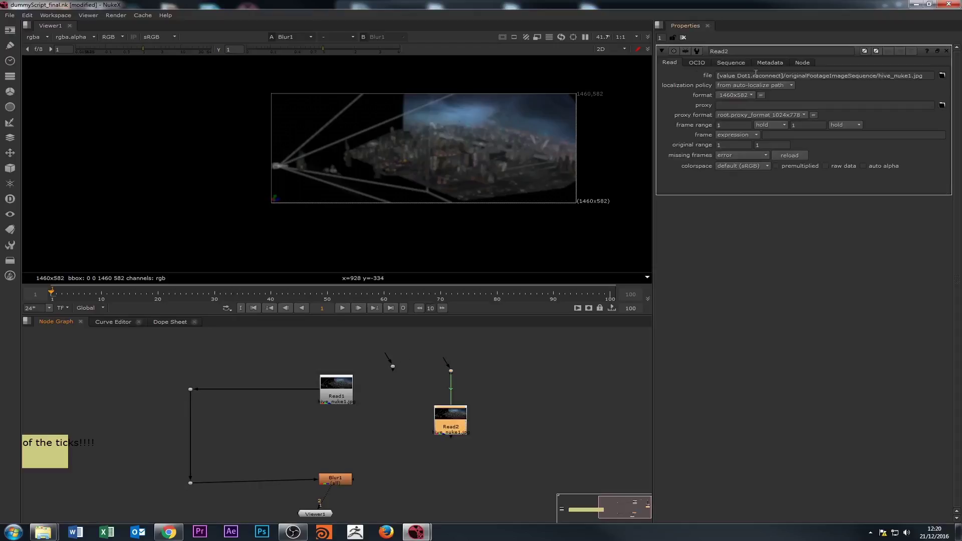
Pan and zoom around the node graph to look over Read1, Read2, Blur1 and the sticky note
click(385, 464)
scroll(389, 435, down, 5)
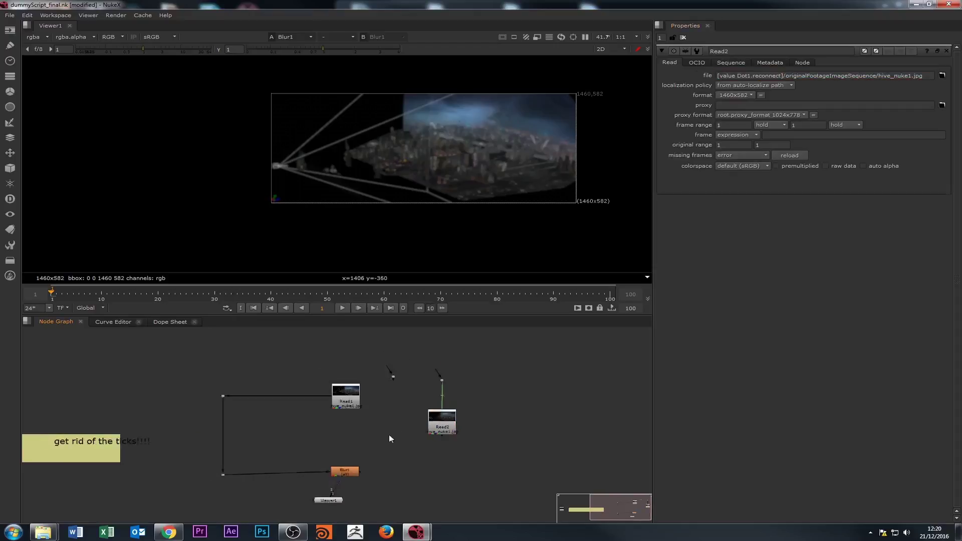
scroll(332, 466, up, 3)
scroll(333, 464, down, 2)
scroll(341, 471, up, 2)
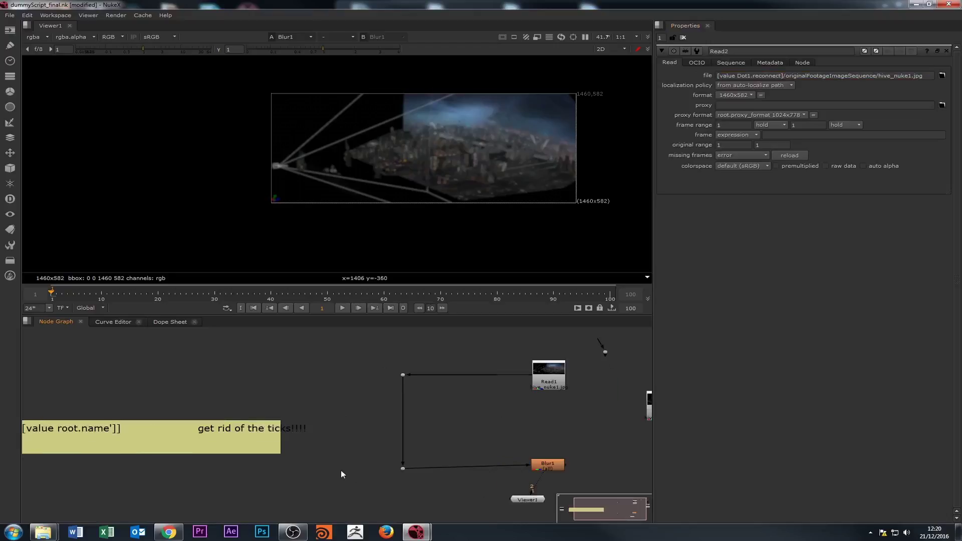
scroll(316, 474, down, 2)
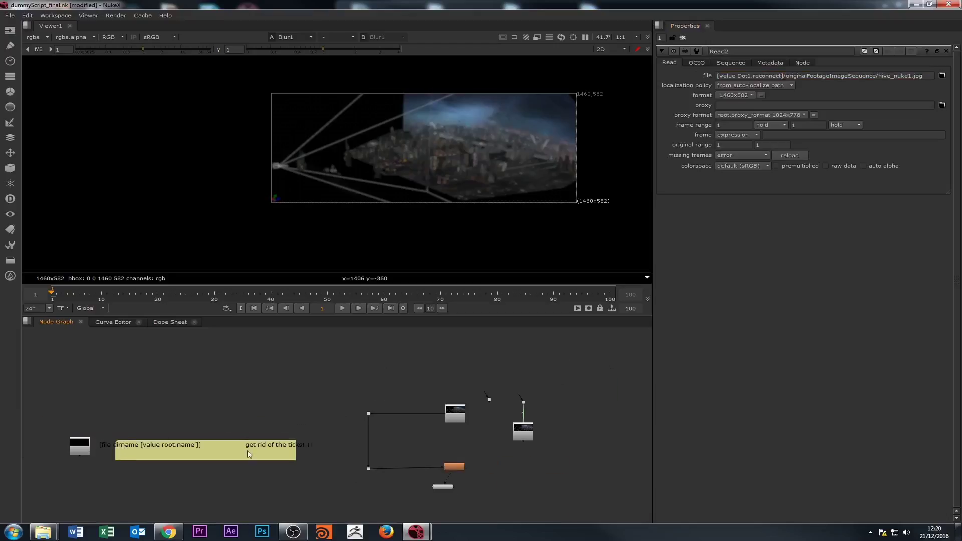
drag(301, 479, 356, 456)
scroll(470, 423, up, 2)
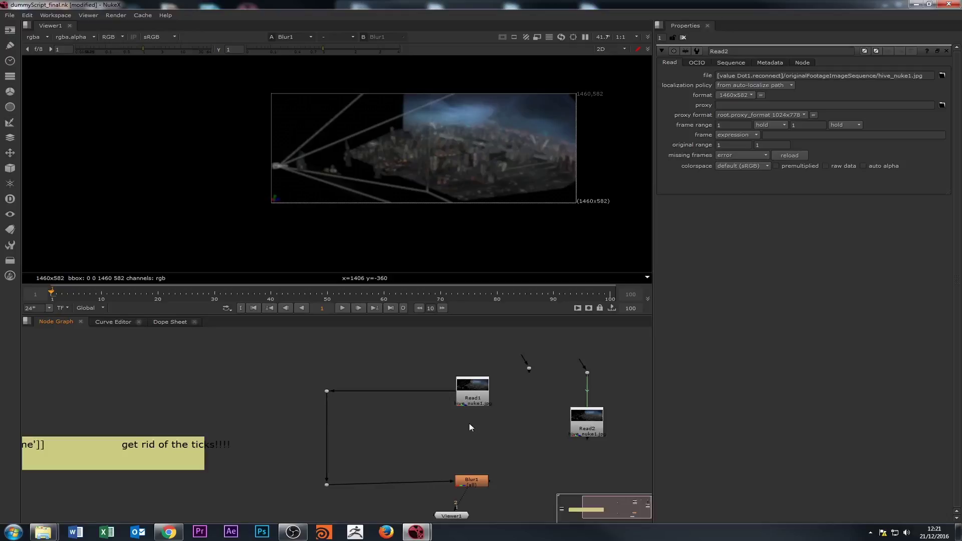
scroll(257, 437, down, 3)
drag(256, 437, 438, 419)
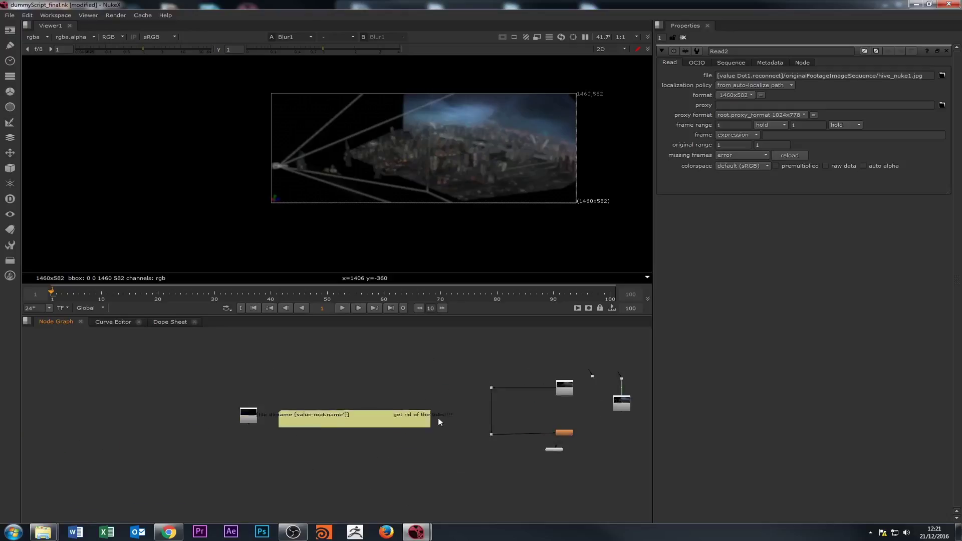
scroll(321, 417, up, 4)
scroll(307, 421, down, 2)
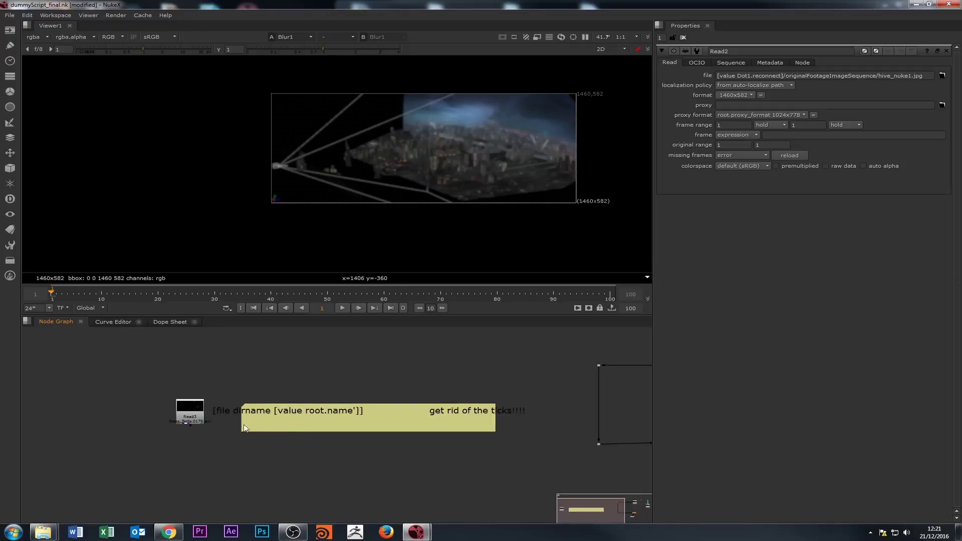
mouse_move(211, 383)
mouse_down()
mouse_move(286, 414)
mouse_move(385, 420)
mouse_up()
drag(469, 462, 175, 510)
drag(432, 440, 423, 440)
drag(496, 376, 554, 459)
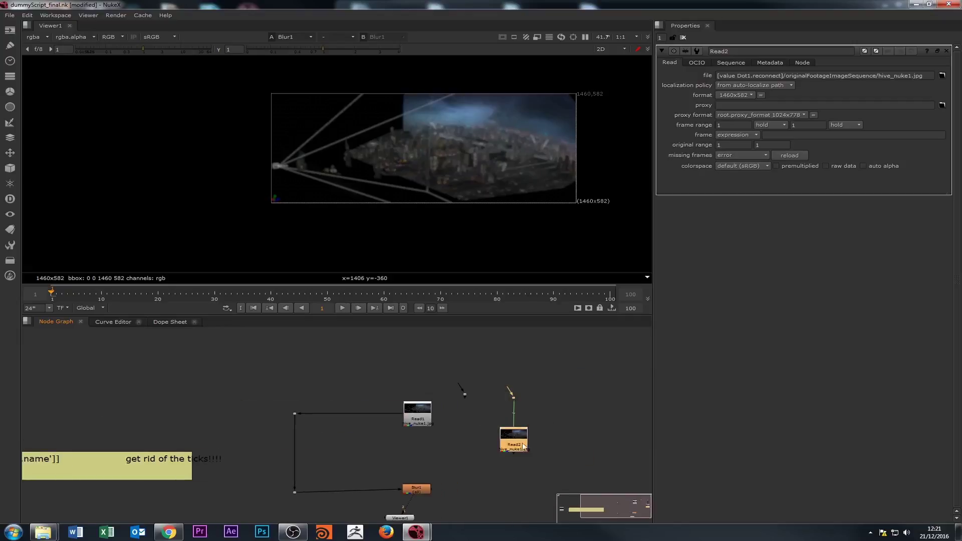
scroll(521, 438, up, 4)
click(479, 388)
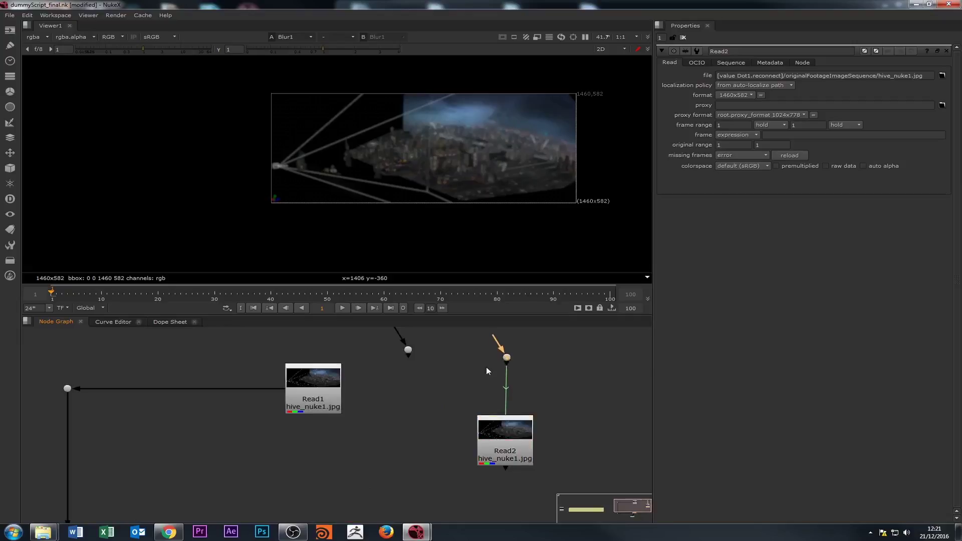
scroll(486, 371, down, 5)
scroll(458, 396, up, 3)
scroll(455, 395, down, 4)
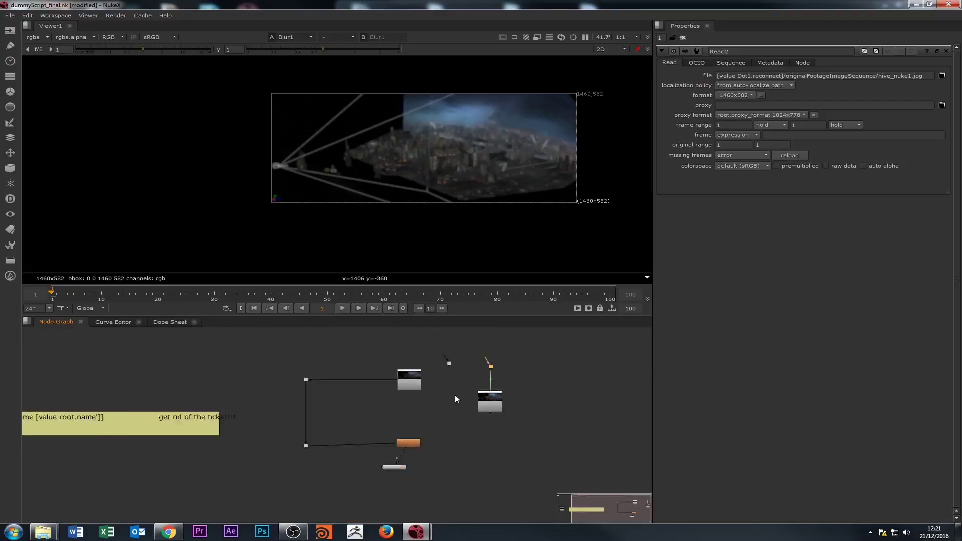
drag(387, 418, 458, 442)
scroll(437, 424, up, 3)
scroll(433, 431, down, 3)
scroll(362, 422, up, 3)
Delete the stray unconnected Dot from the node tree
click(361, 407)
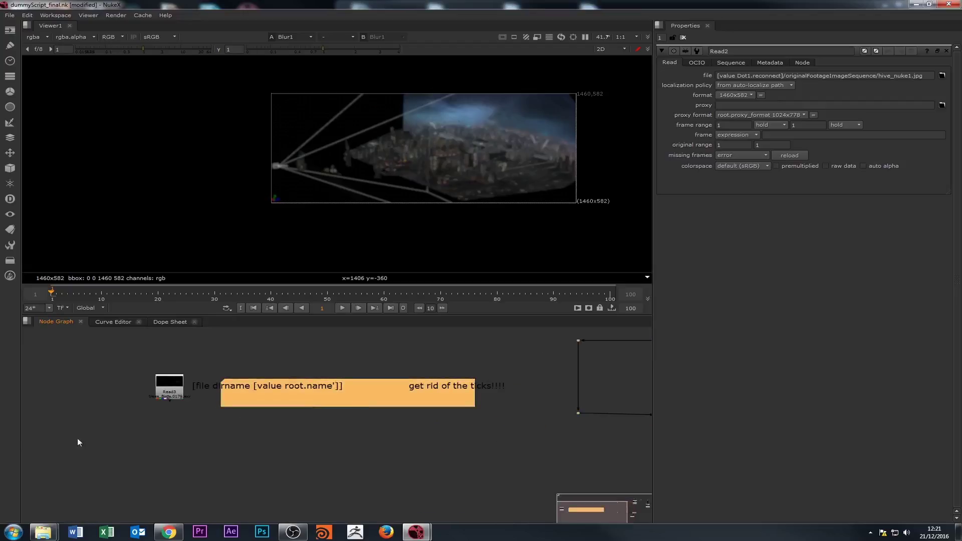
click(274, 400)
click(175, 393)
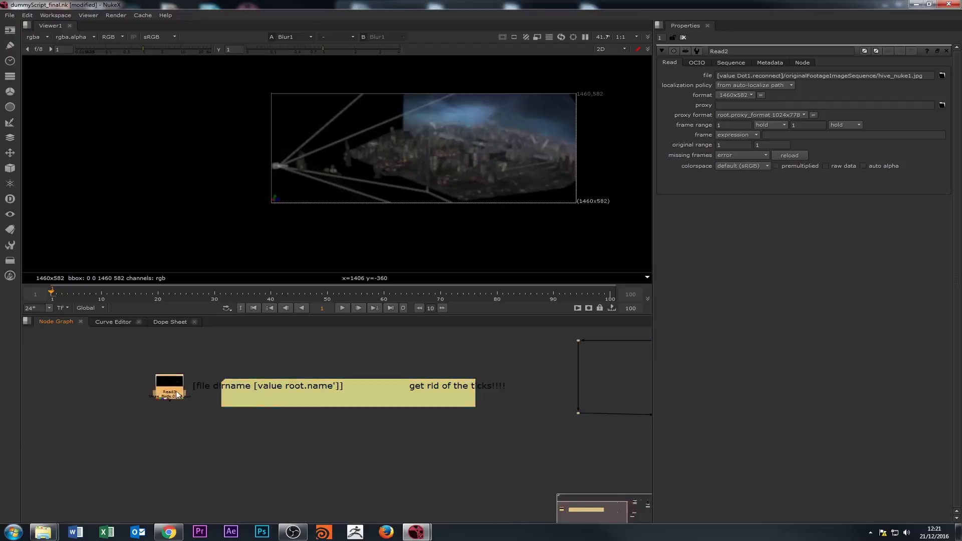
click(269, 401)
scroll(435, 437, down, 3)
drag(435, 437, 269, 455)
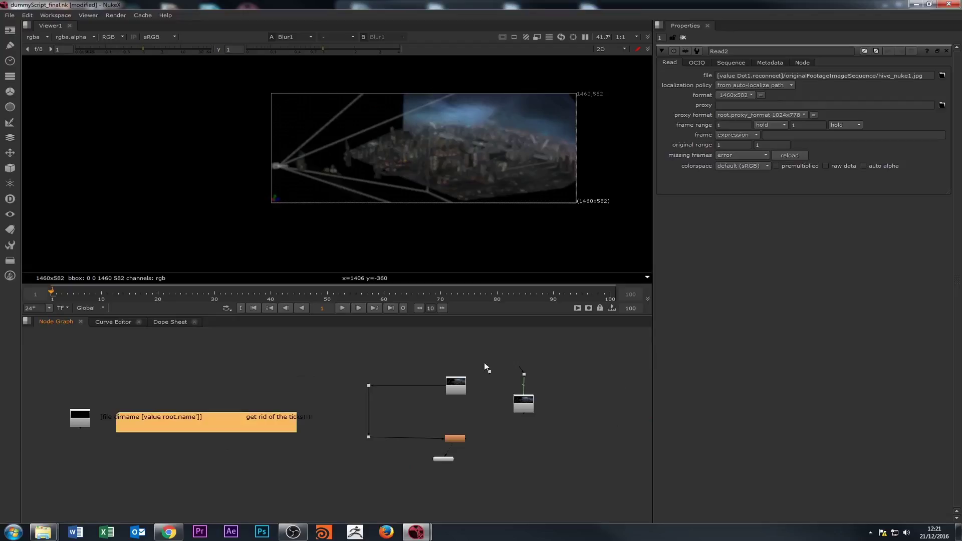
scroll(505, 386, up, 2)
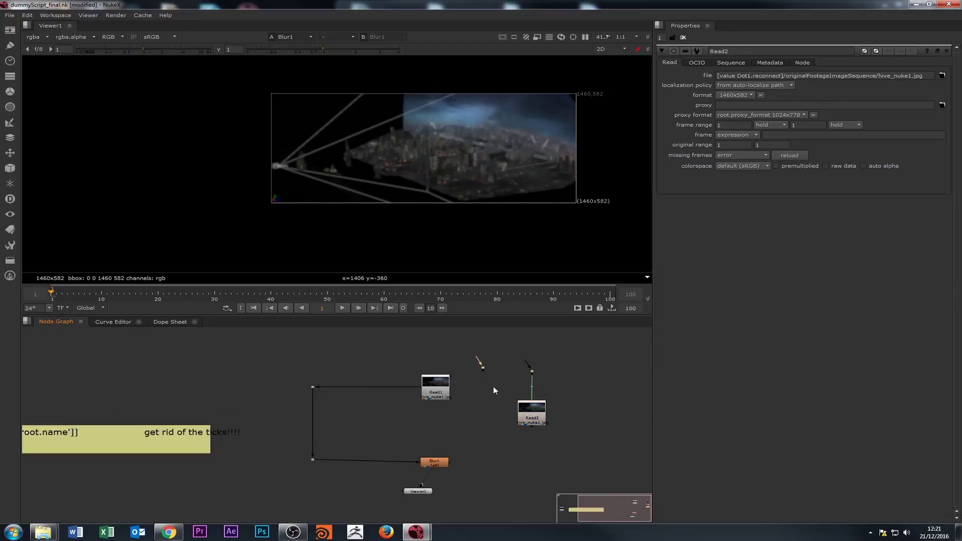
key(Delete)
Move Viewer1 slightly right and bring up StickyNote1's properties beside Read3
scroll(534, 381, up, 2)
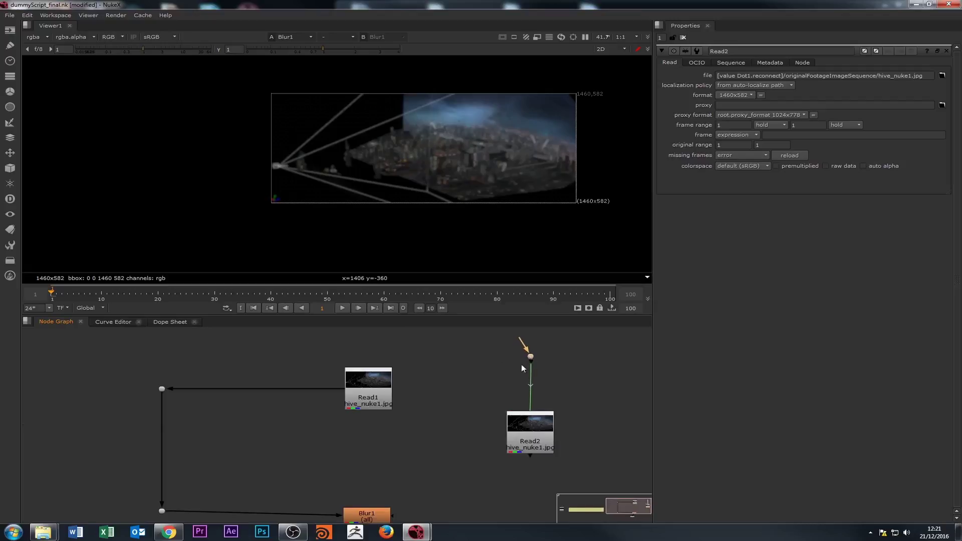
scroll(501, 397, down, 3)
scroll(480, 426, up, 4)
drag(456, 473, 490, 483)
scroll(351, 472, down, 4)
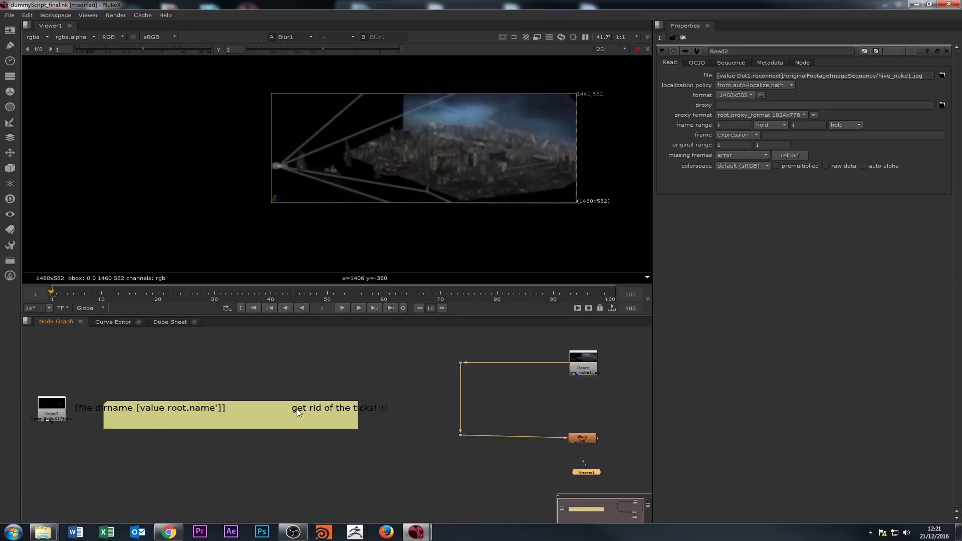
drag(107, 422, 158, 423)
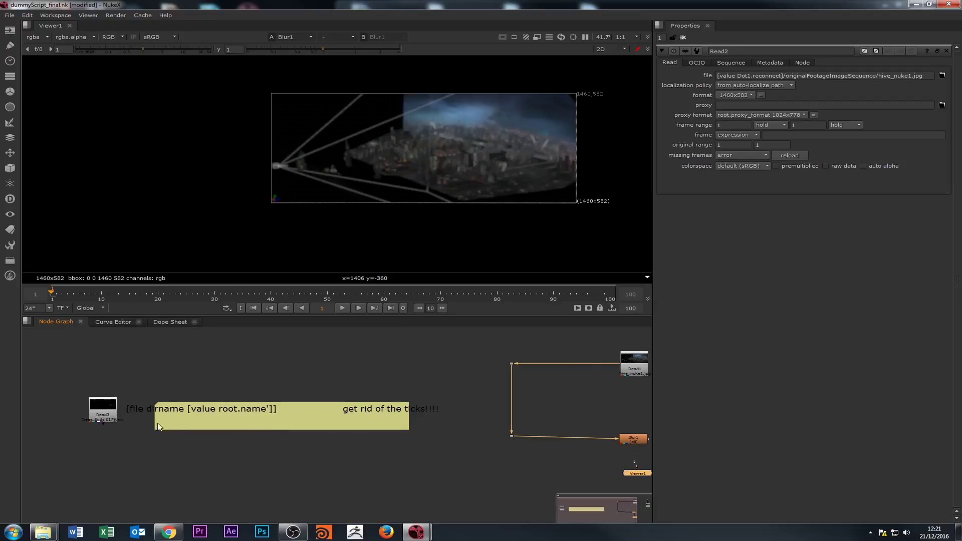
click(287, 413)
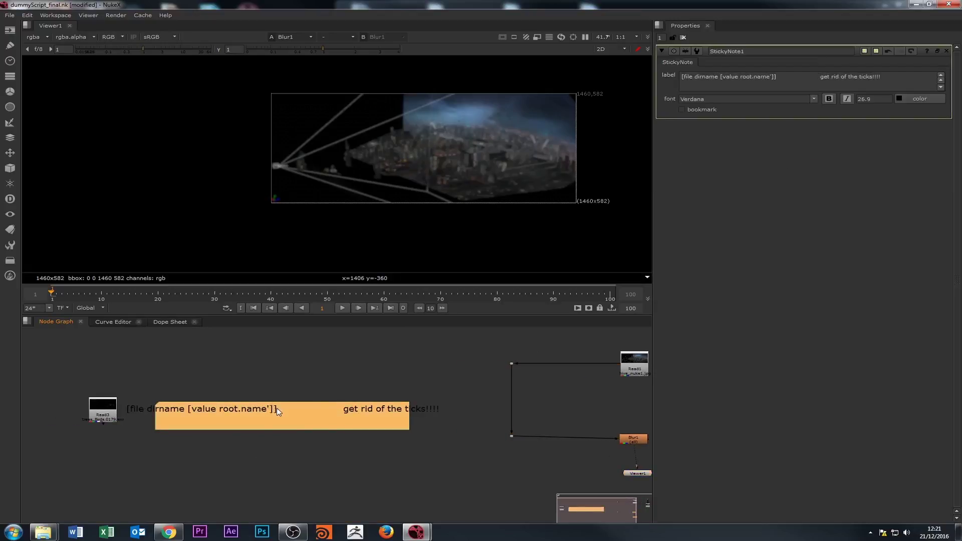
Remove the stray apostrophe after root.name and select the [file dirname [value root.name]] expression
click(771, 78)
key(BackSpace)
drag(782, 78, 683, 85)
click(721, 88)
drag(778, 78, 681, 78)
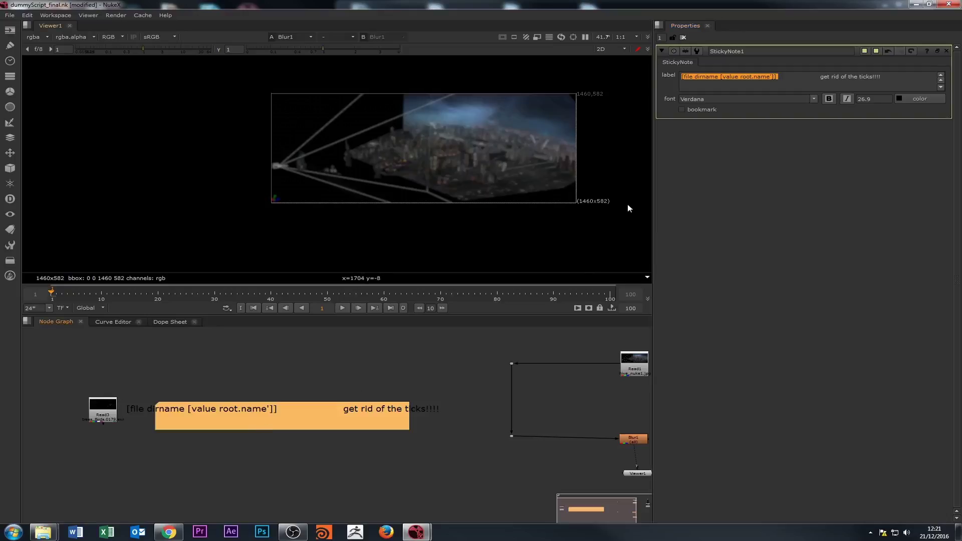
Deselect and then reselect the sticky note in the node graph
scroll(334, 422, down, 3)
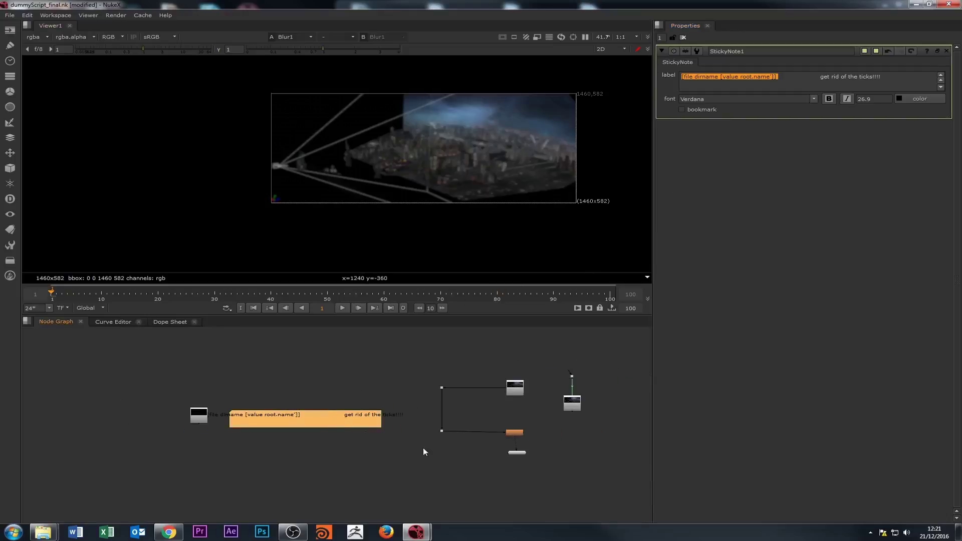
scroll(405, 410, up, 2)
click(481, 441)
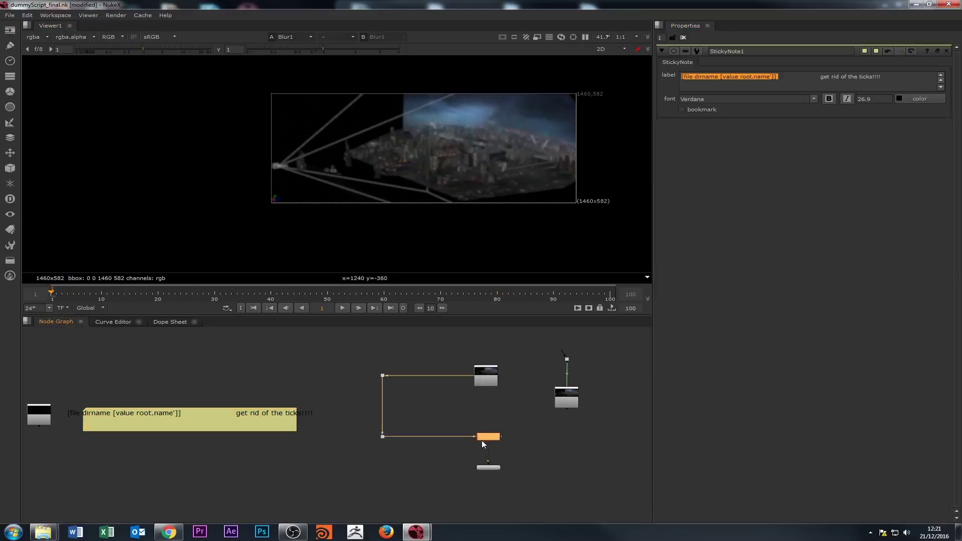
click(186, 445)
click(196, 425)
drag(214, 472, 287, 471)
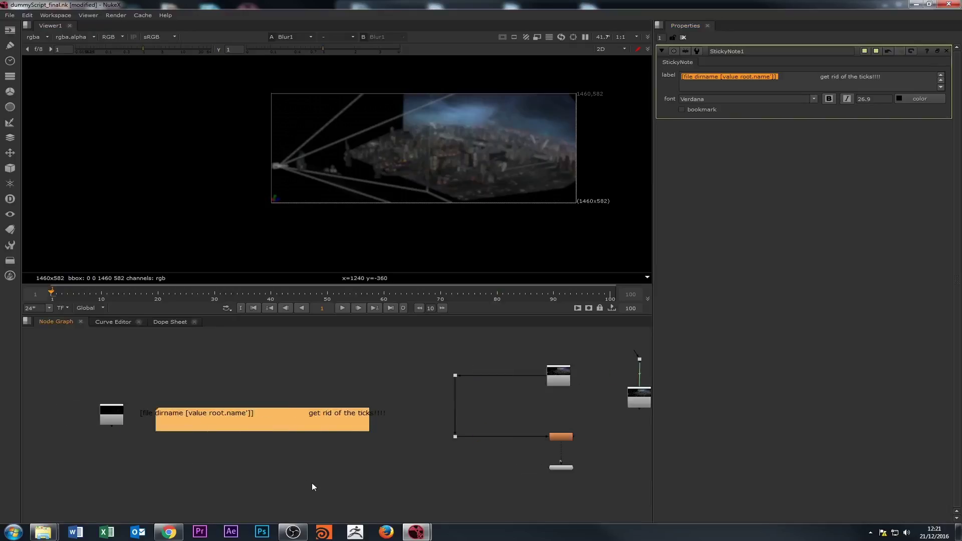